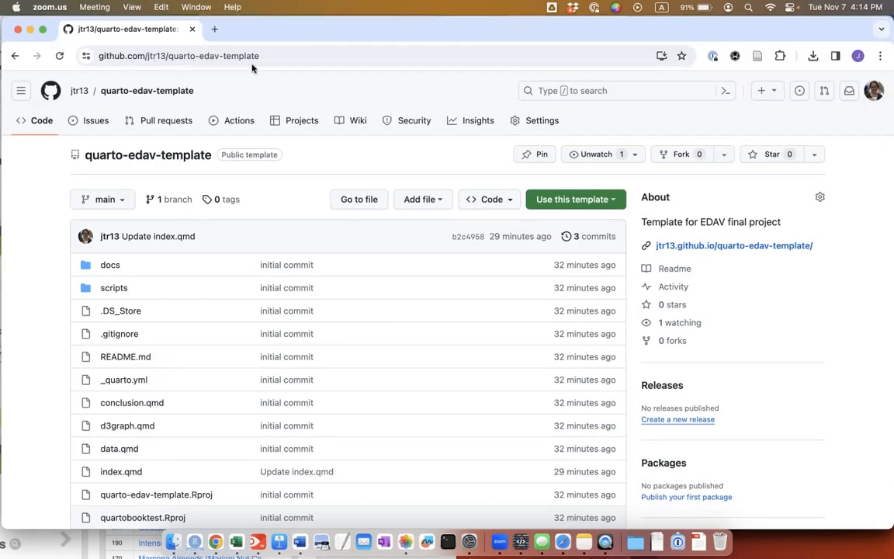
Step: Read through the template repository's README instructions, from copying the template to rendering the book
{"action": "scroll", "coordinate": [292, 302], "scroll_direction": "down", "scroll_amount": 10}
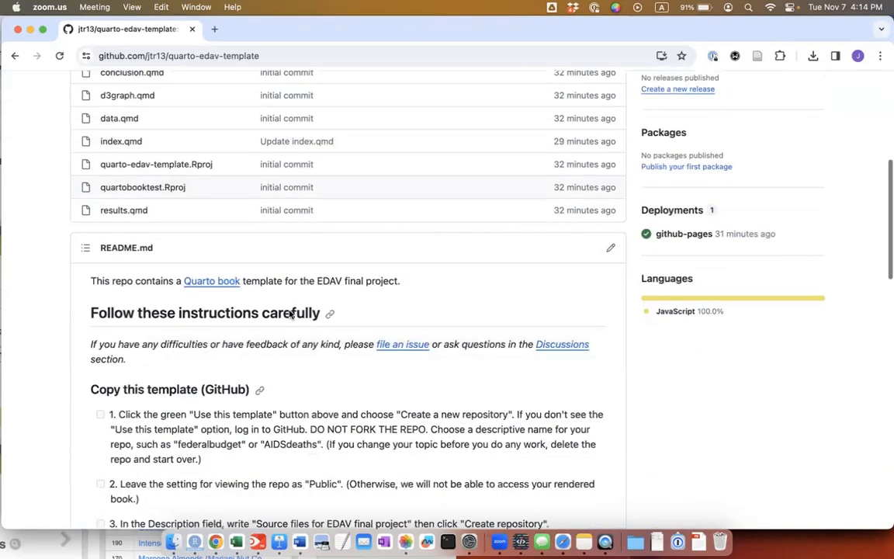
{"action": "scroll", "coordinate": [274, 399], "scroll_direction": "down", "scroll_amount": 4}
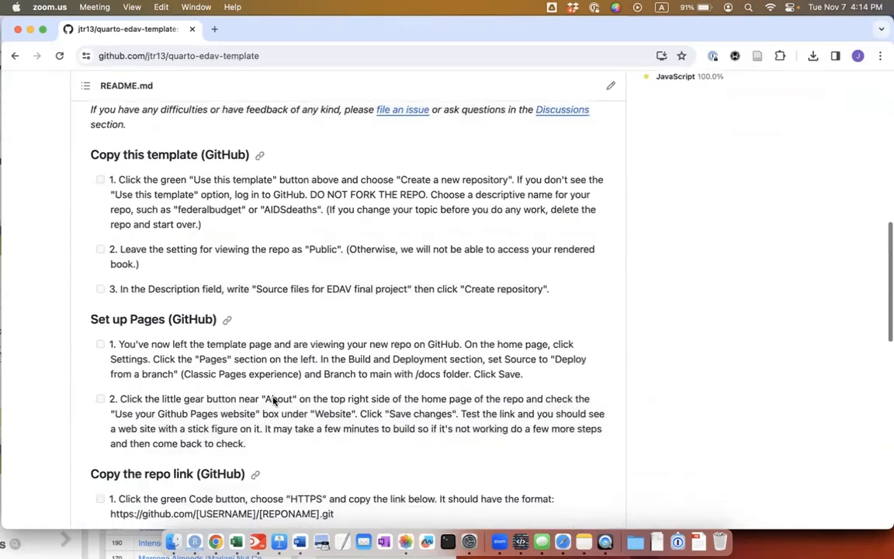
{"action": "scroll", "coordinate": [273, 400], "scroll_direction": "down", "scroll_amount": 15}
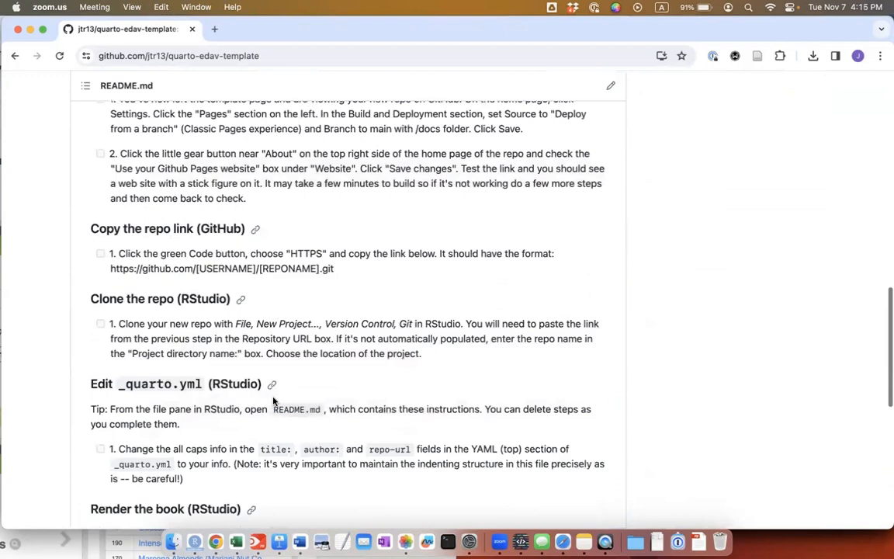
{"action": "scroll", "coordinate": [273, 400], "scroll_direction": "down", "scroll_amount": 5}
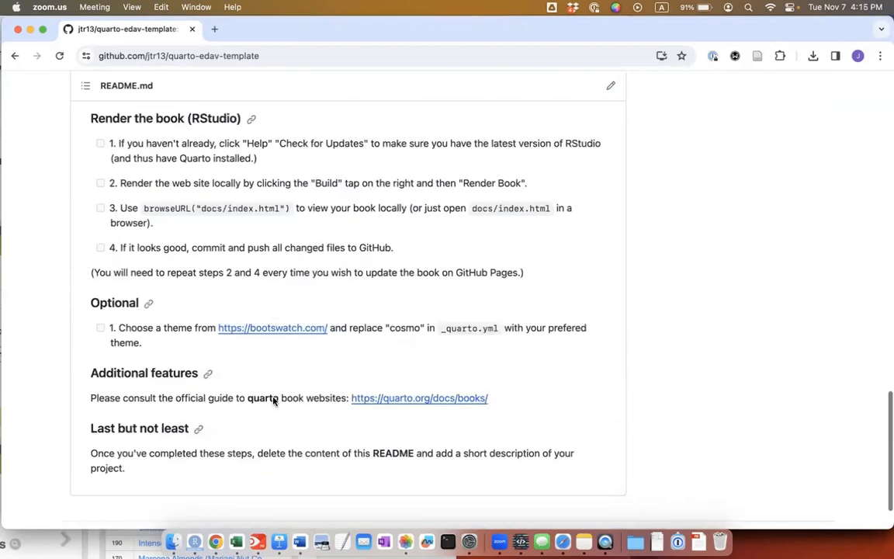
{"action": "scroll", "coordinate": [273, 401], "scroll_direction": "up", "scroll_amount": 20}
{"action": "scroll", "coordinate": [273, 399], "scroll_direction": "down", "scroll_amount": 6}
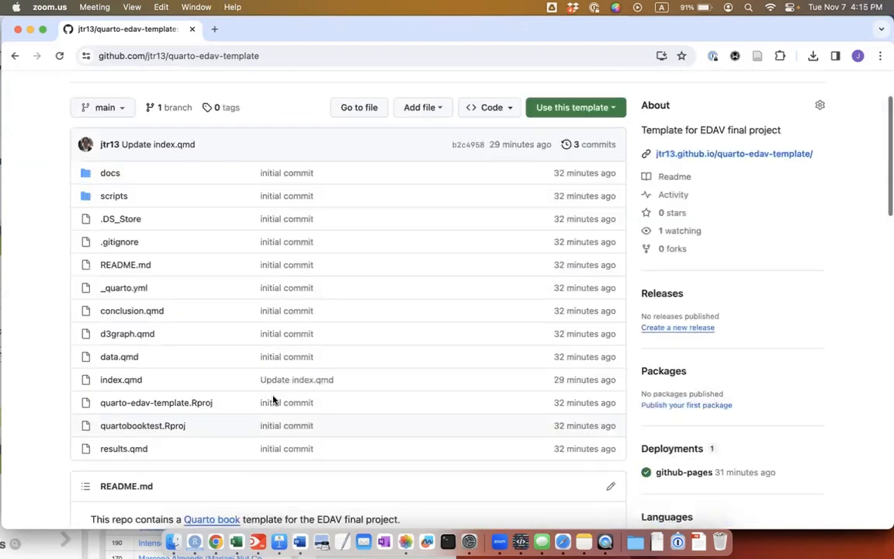
{"action": "scroll", "coordinate": [273, 401], "scroll_direction": "down", "scroll_amount": 5}
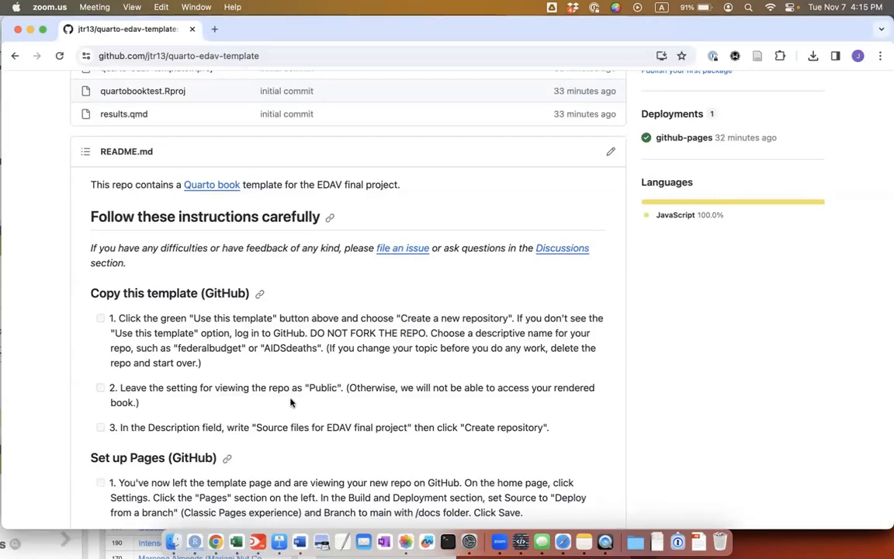
Step: Start a new repository from the quarto-edav-template template and name it birds
{"action": "scroll", "coordinate": [291, 402], "scroll_direction": "up", "scroll_amount": 10}
{"action": "left_click", "coordinate": [588, 203]}
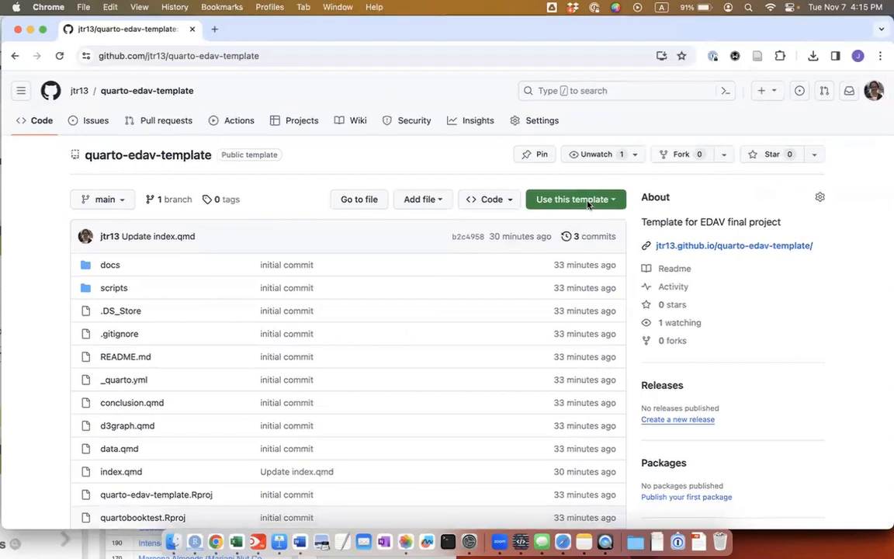
{"action": "left_click", "coordinate": [587, 201]}
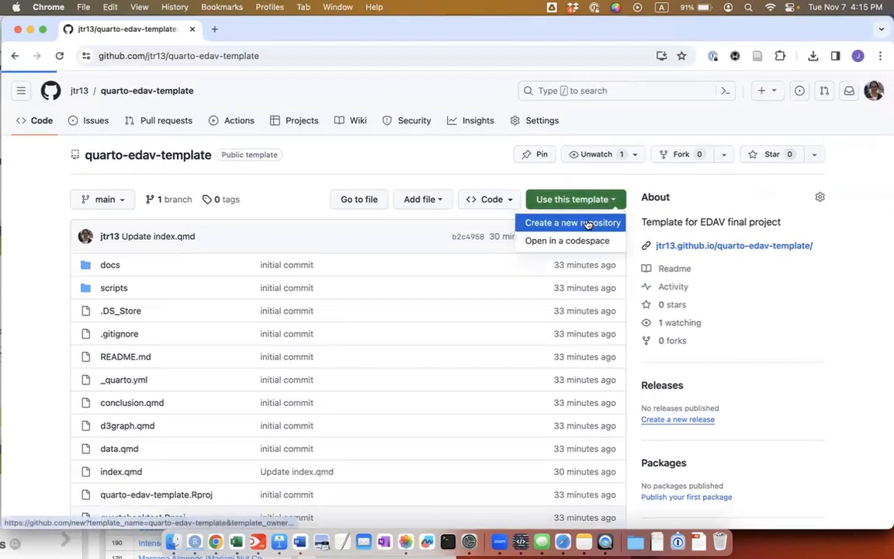
{"action": "left_click", "coordinate": [587, 224]}
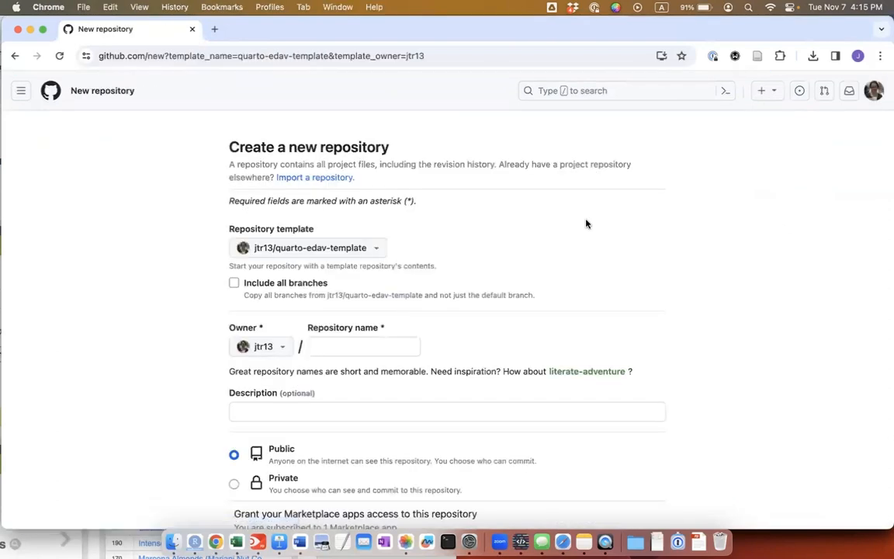
{"action": "left_click", "coordinate": [354, 346]}
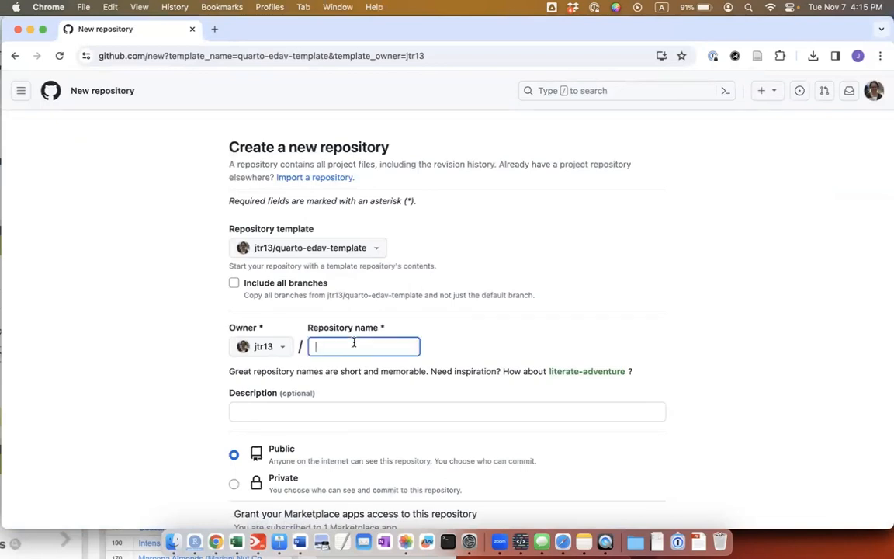
{"action": "type", "text": "birds"}
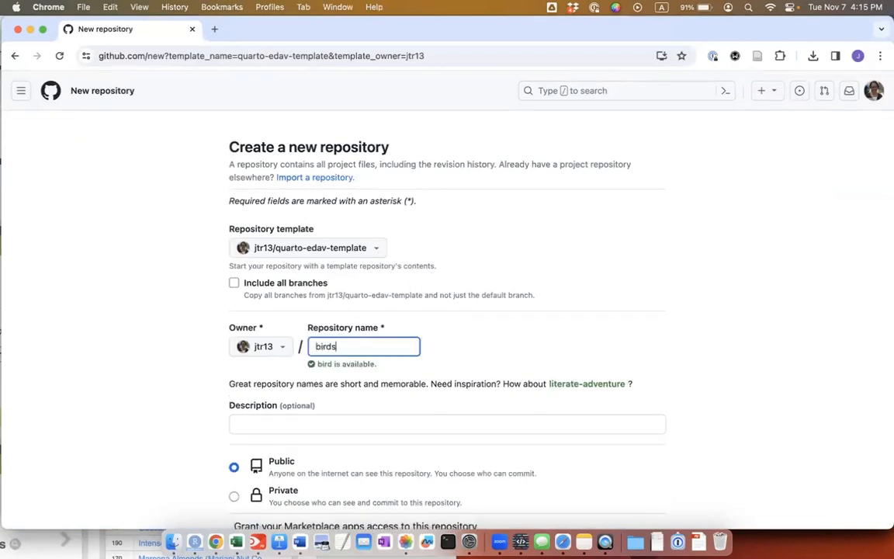
Step: Describe the repository as "Source files for EDAV final project", keep it public and create it
{"action": "scroll", "coordinate": [351, 459], "scroll_direction": "down", "scroll_amount": 2}
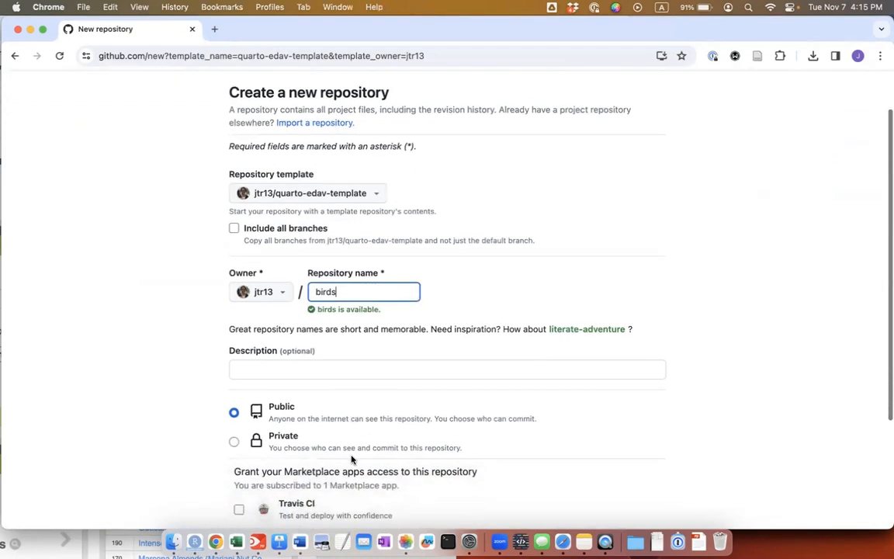
{"action": "left_click", "coordinate": [313, 376]}
{"action": "type", "text": "Source files for EDAV final project"}
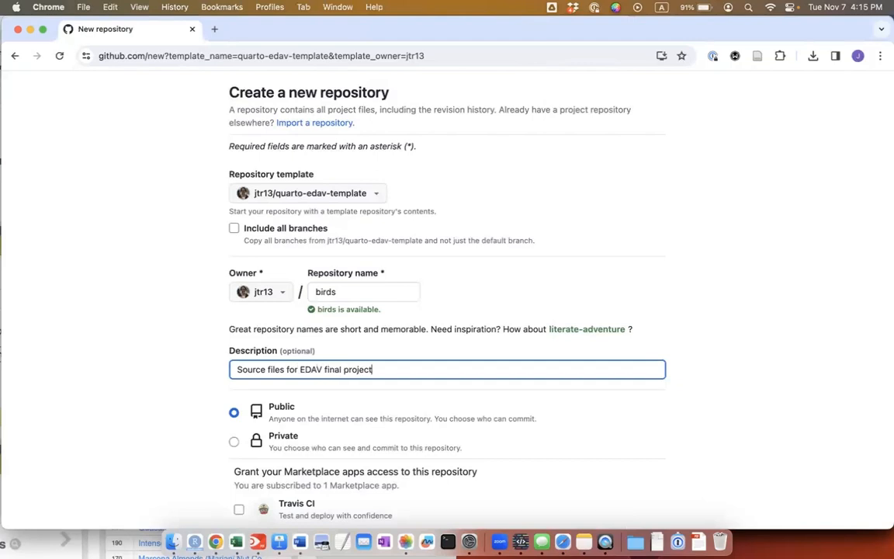
{"action": "scroll", "coordinate": [298, 393], "scroll_direction": "down", "scroll_amount": 3}
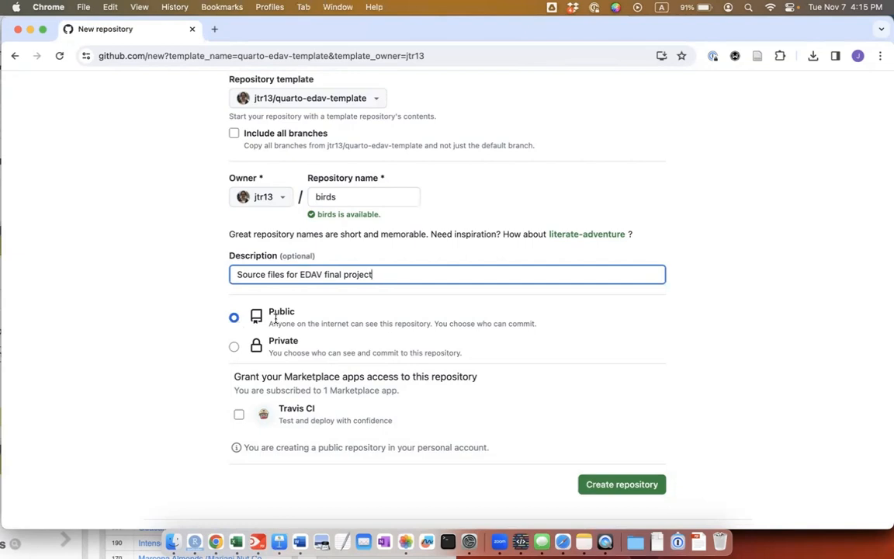
{"action": "scroll", "coordinate": [468, 436], "scroll_direction": "down", "scroll_amount": 2}
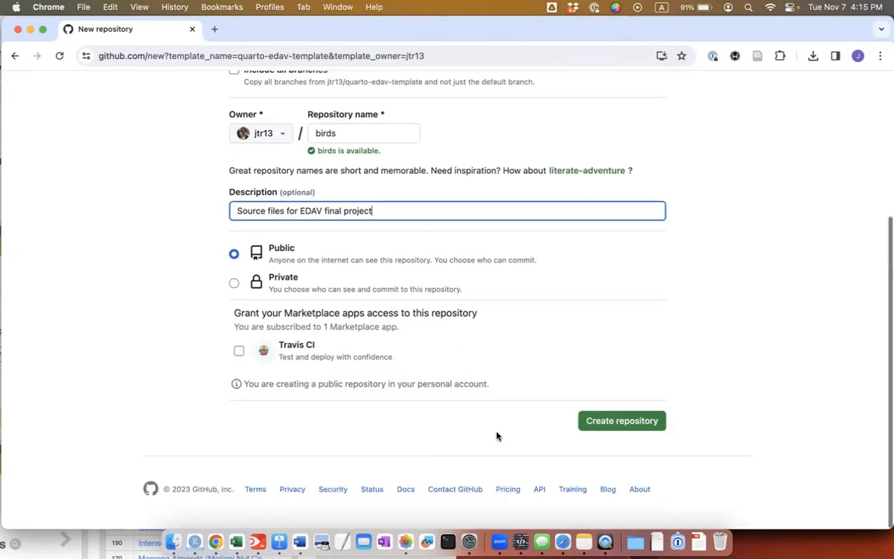
{"action": "left_click", "coordinate": [593, 422]}
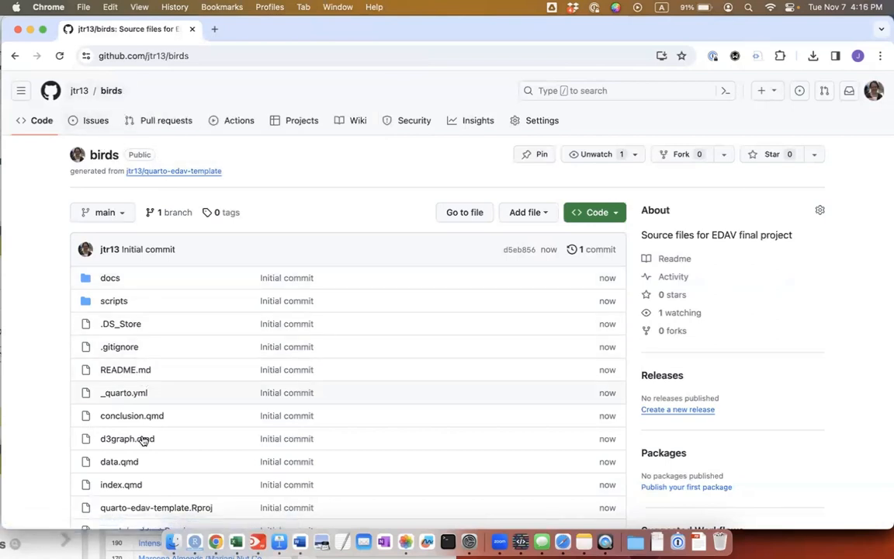
Step: Read the Set up Pages instructions in the birds repository's README
{"action": "scroll", "coordinate": [149, 516], "scroll_direction": "down", "scroll_amount": 3}
{"action": "scroll", "coordinate": [151, 529], "scroll_direction": "down", "scroll_amount": 10}
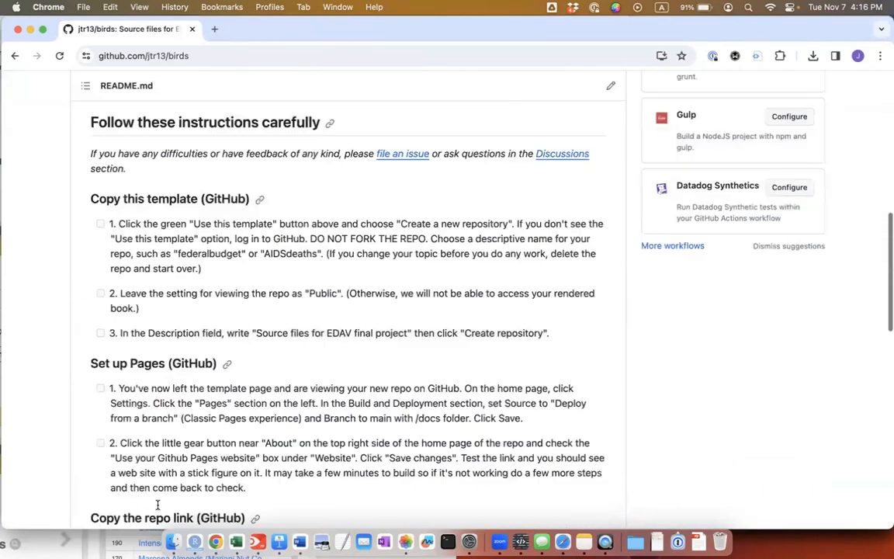
{"action": "scroll", "coordinate": [161, 499], "scroll_direction": "up", "scroll_amount": 5}
{"action": "scroll", "coordinate": [165, 496], "scroll_direction": "down", "scroll_amount": 5}
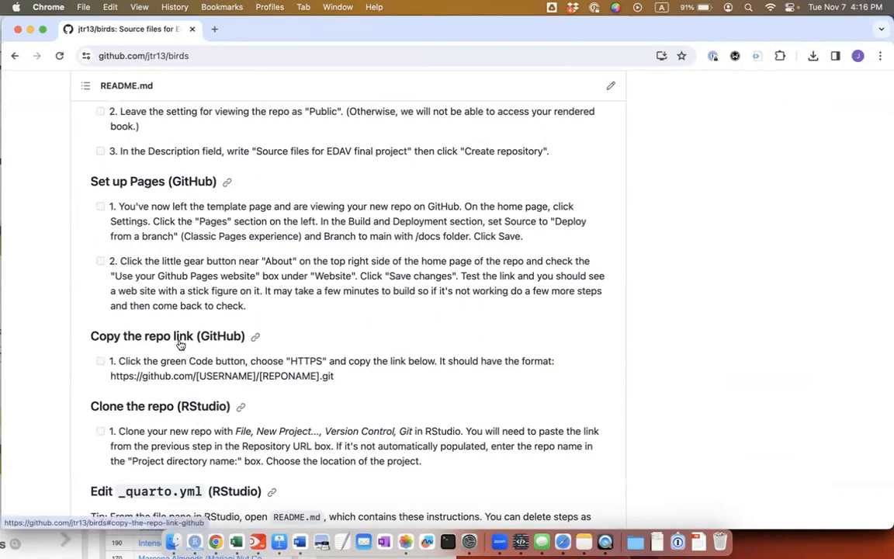
{"action": "scroll", "coordinate": [180, 344], "scroll_direction": "down", "scroll_amount": 1}
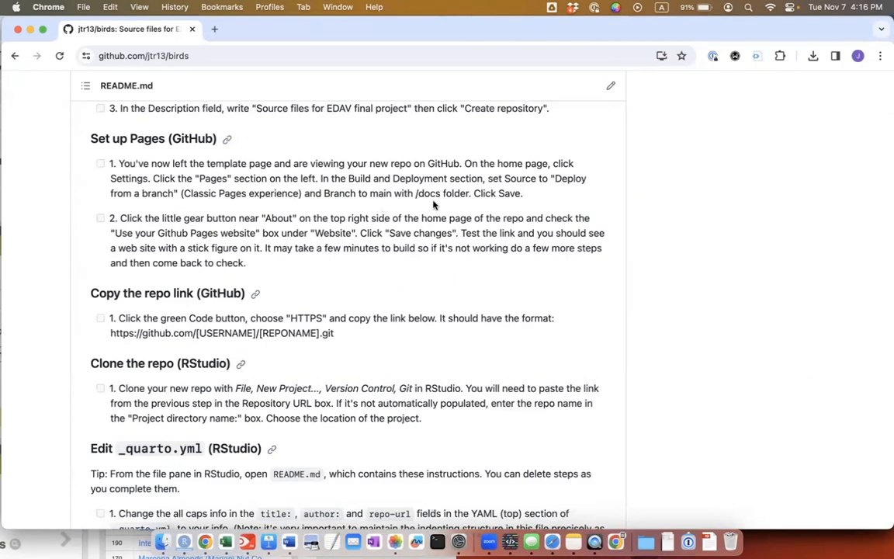
{"action": "scroll", "coordinate": [438, 204], "scroll_direction": "up", "scroll_amount": 15}
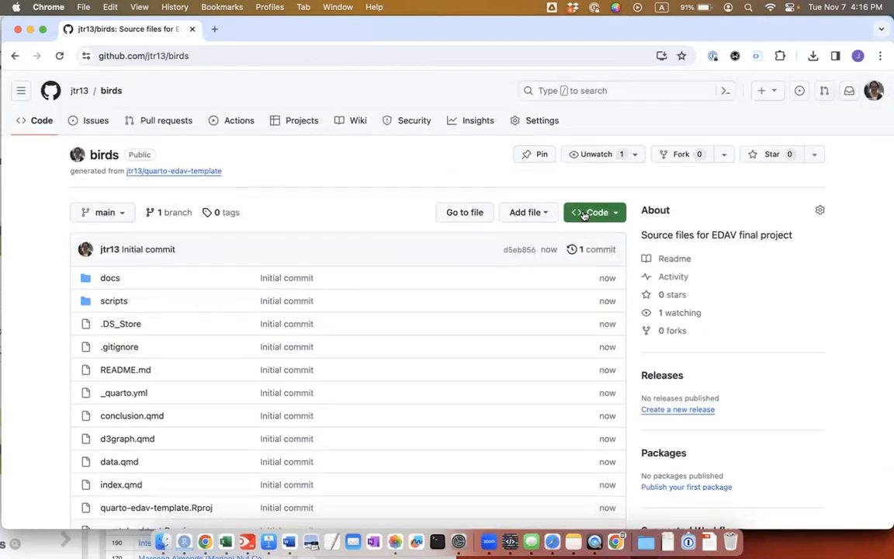
Step: Configure GitHub Pages for the birds repository to deploy from the main branch's /docs folder and save the source
{"action": "left_click", "coordinate": [532, 123]}
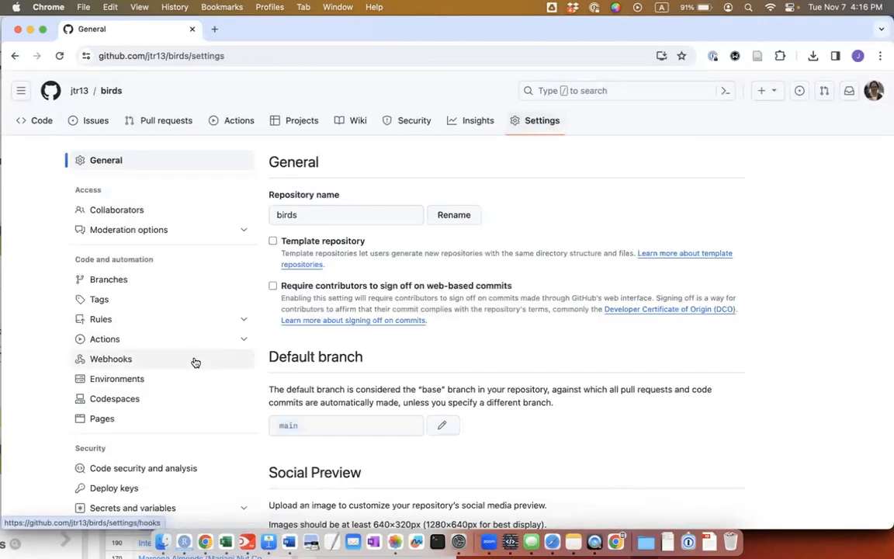
{"action": "left_click", "coordinate": [104, 419]}
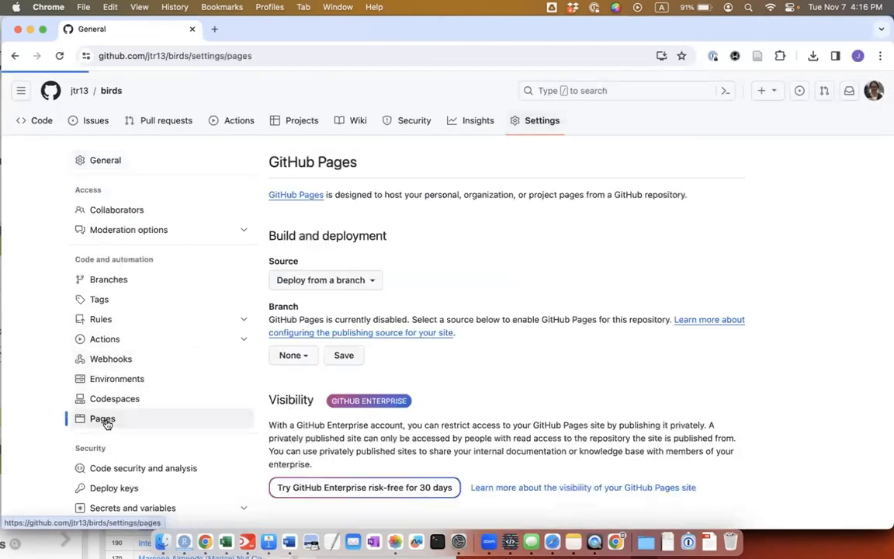
{"action": "left_click", "coordinate": [286, 355]}
{"action": "scroll", "coordinate": [286, 354], "scroll_direction": "down", "scroll_amount": 1}
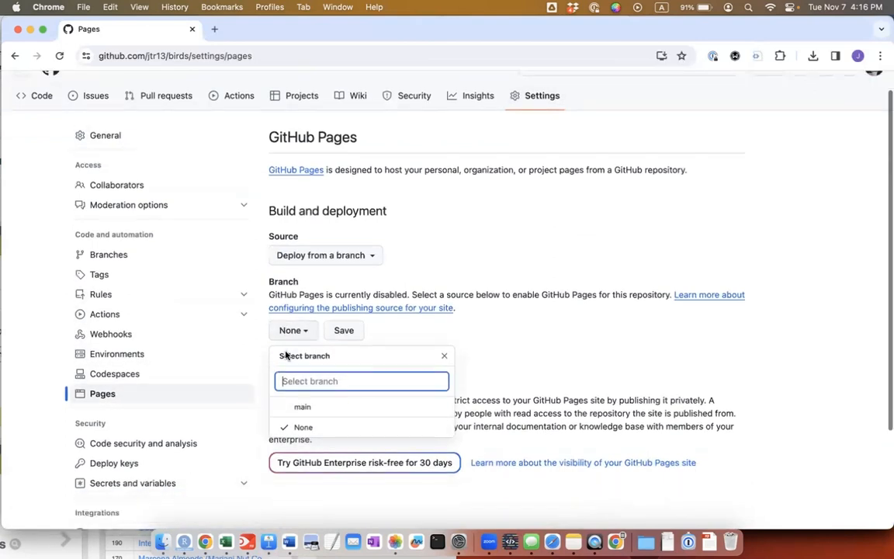
{"action": "left_click", "coordinate": [300, 406]}
{"action": "left_click", "coordinate": [360, 334]}
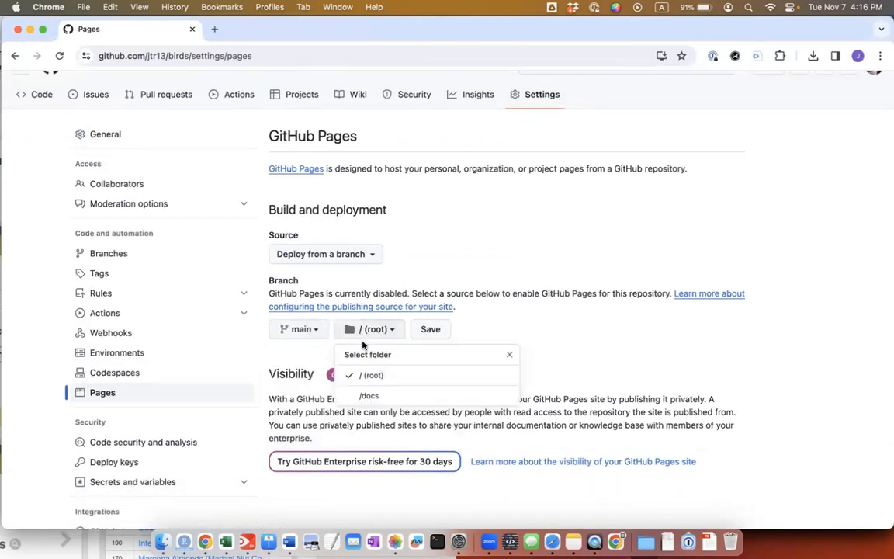
{"action": "left_click", "coordinate": [376, 394]}
{"action": "left_click", "coordinate": [425, 329]}
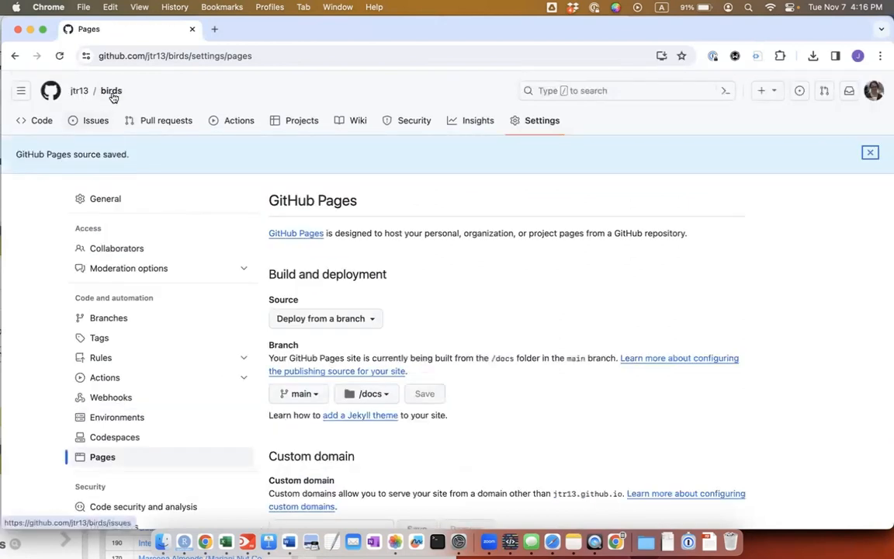
Step: Set the birds repository's website to its GitHub Pages site in the repository details and save the changes
{"action": "left_click", "coordinate": [113, 92]}
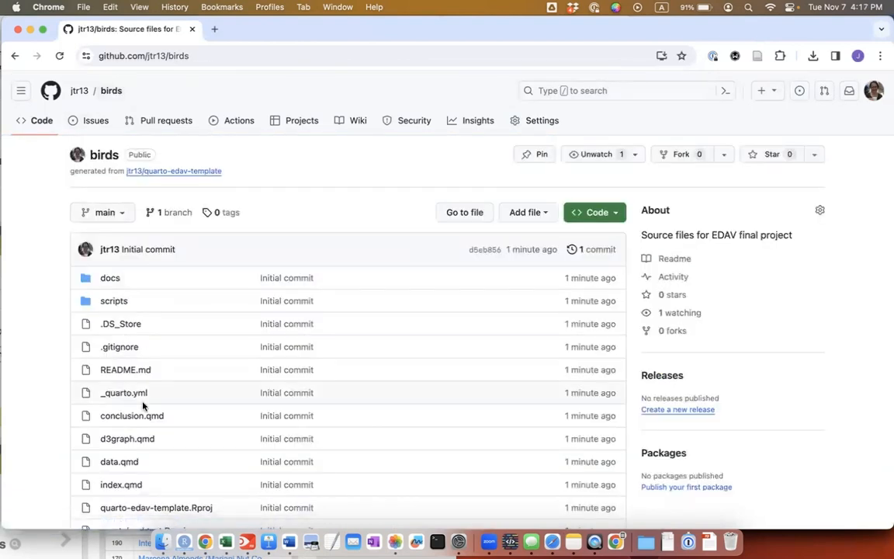
{"action": "scroll", "coordinate": [143, 403], "scroll_direction": "down", "scroll_amount": 5}
{"action": "scroll", "coordinate": [143, 401], "scroll_direction": "down", "scroll_amount": 6}
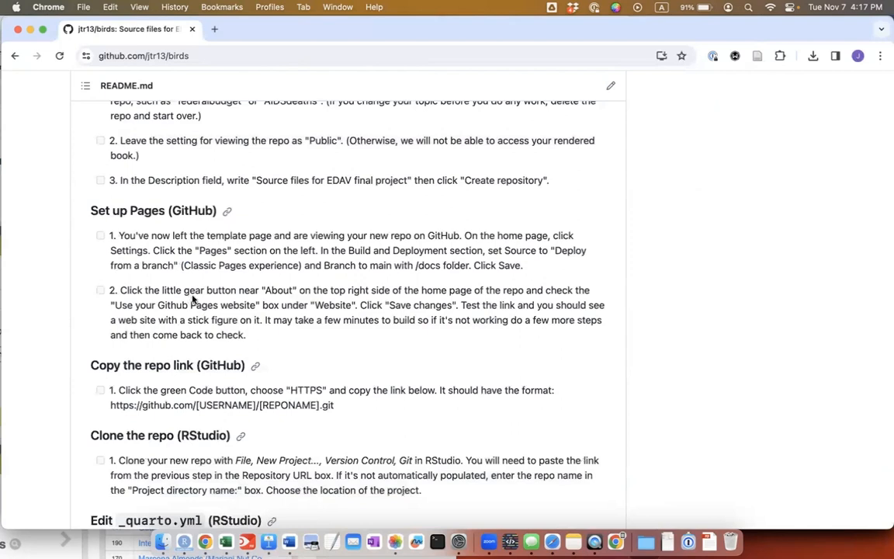
{"action": "scroll", "coordinate": [190, 298], "scroll_direction": "up", "scroll_amount": 10}
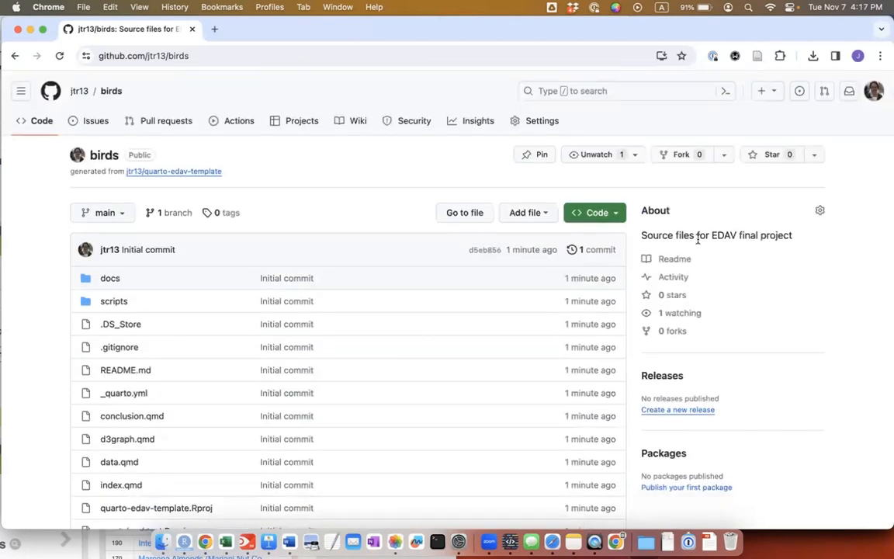
{"action": "left_click", "coordinate": [820, 209]}
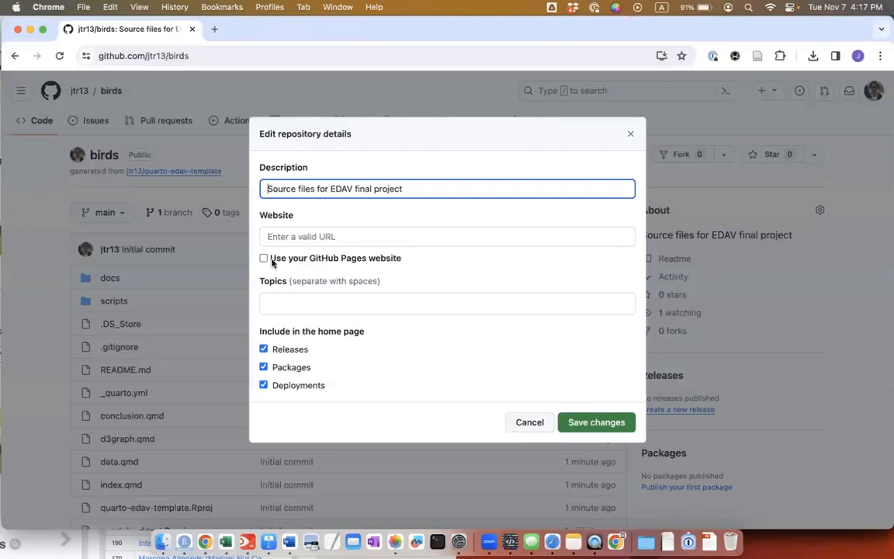
{"action": "left_click", "coordinate": [265, 259]}
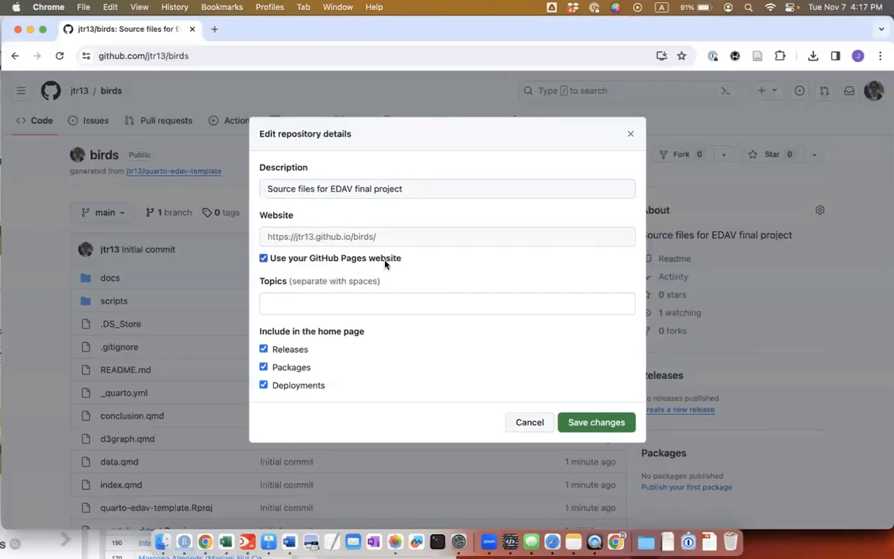
{"action": "left_click", "coordinate": [591, 421]}
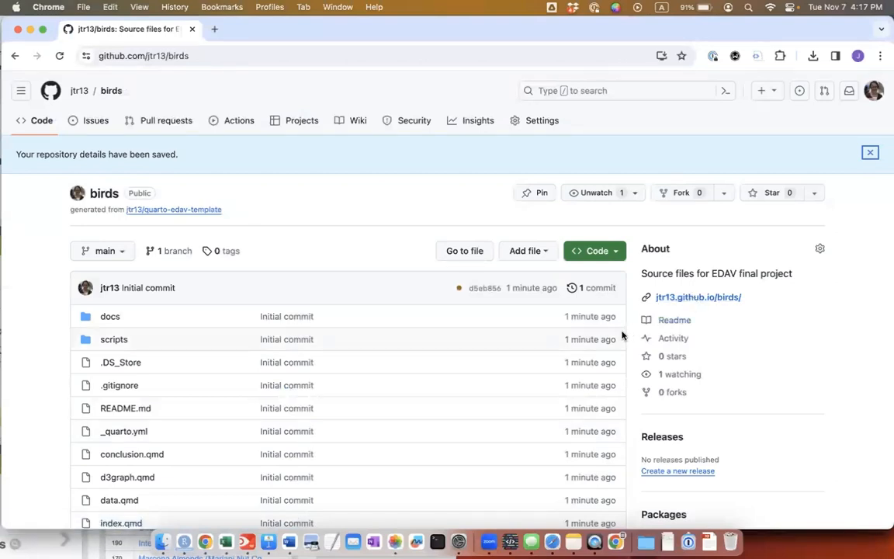
Step: Test the birds GitHub Pages link and check the site's deployment status in the repository's workflow runs
{"action": "left_click", "coordinate": [670, 301]}
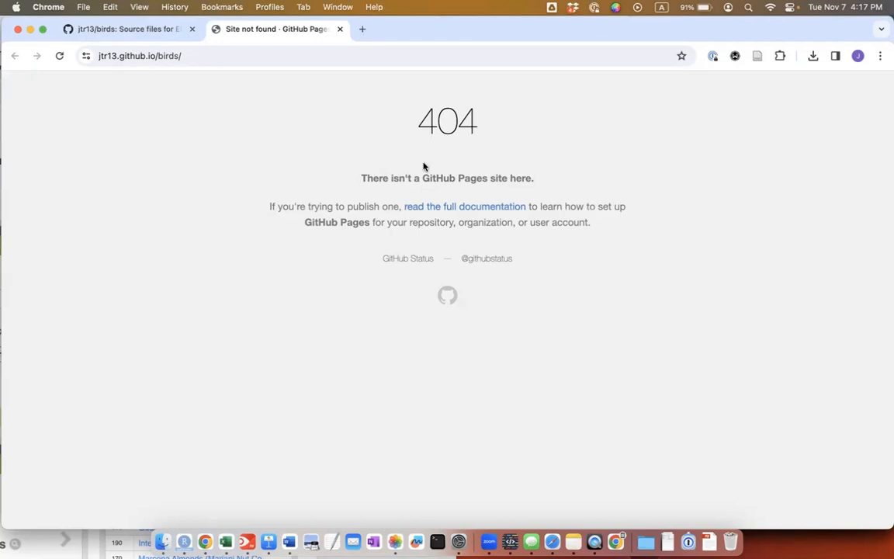
{"action": "left_click", "coordinate": [150, 28]}
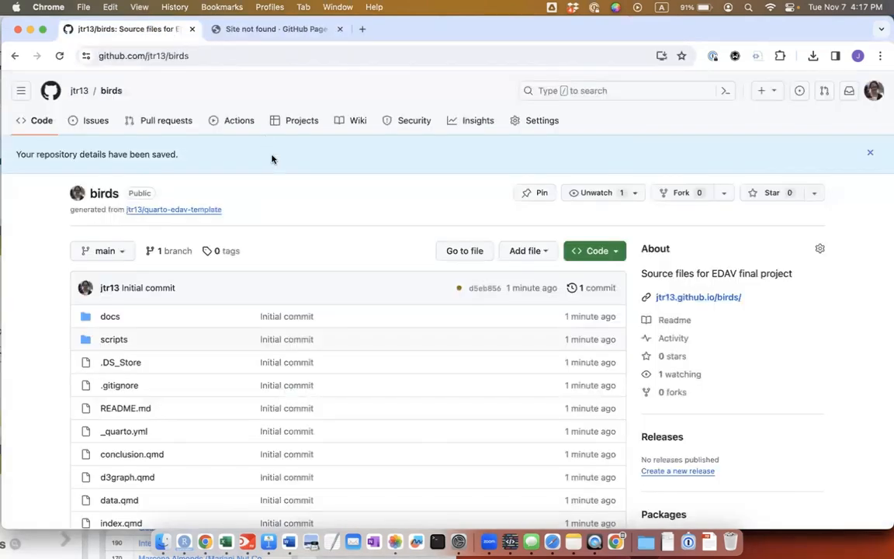
{"action": "left_click", "coordinate": [240, 123]}
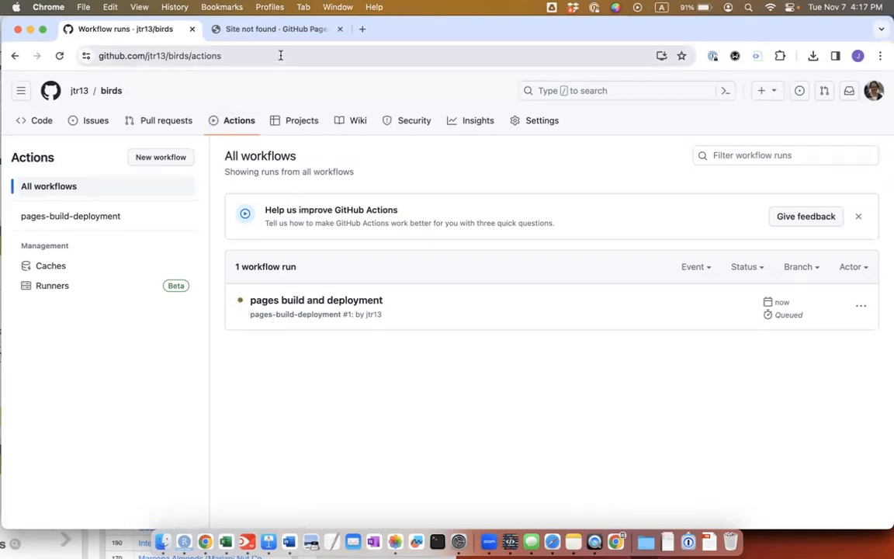
{"action": "left_click", "coordinate": [278, 31]}
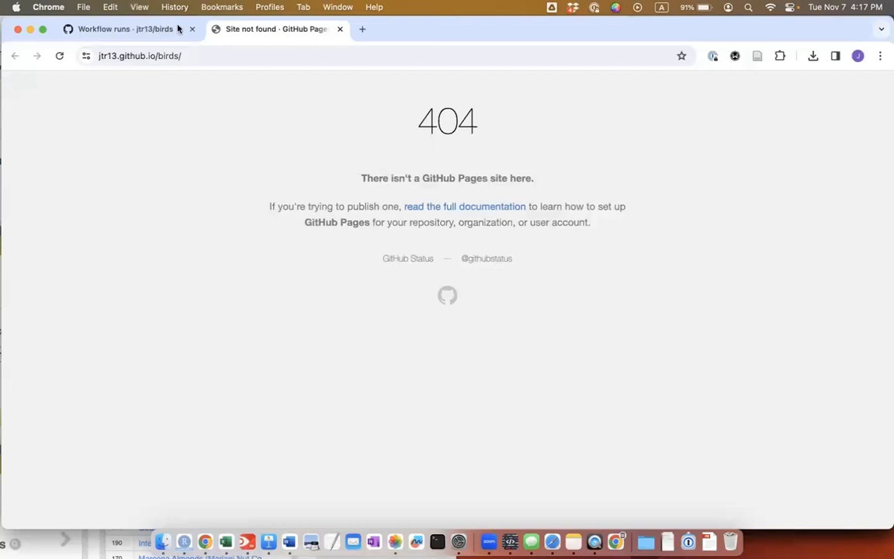
Step: Copy the HTTPS clone link of the birds repository from its GitHub home page
{"action": "left_click", "coordinate": [155, 31]}
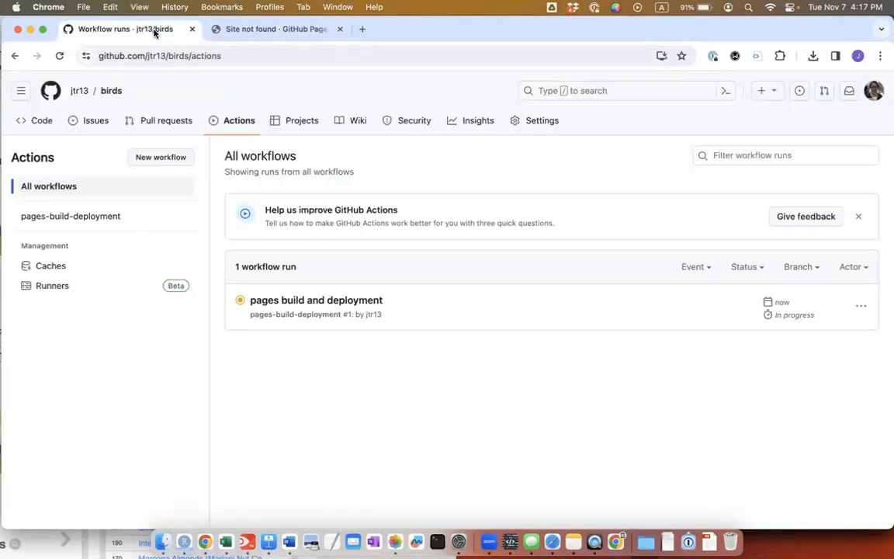
{"action": "left_click", "coordinate": [122, 99]}
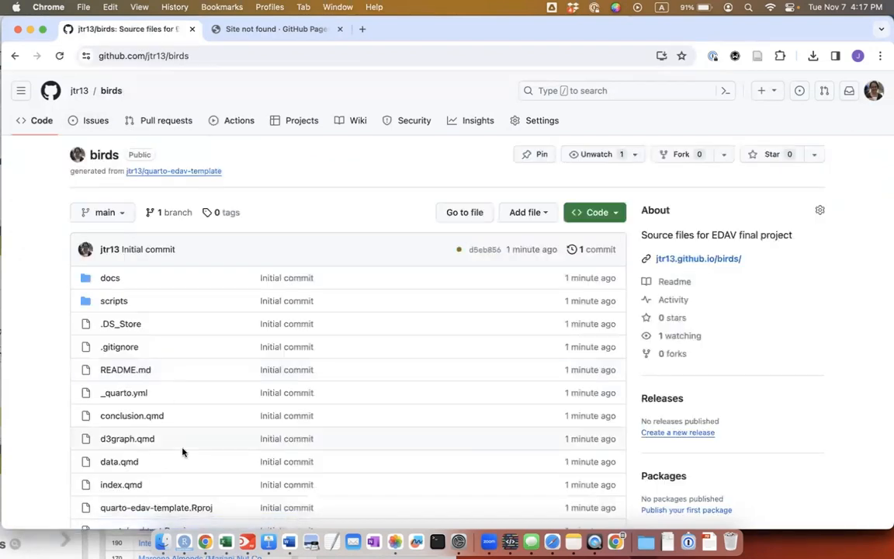
{"action": "scroll", "coordinate": [183, 451], "scroll_direction": "down", "scroll_amount": 15}
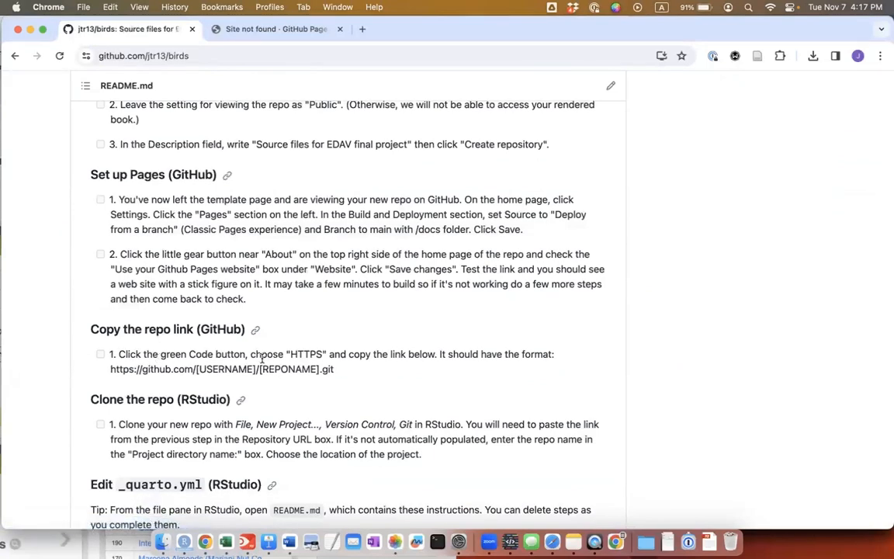
{"action": "scroll", "coordinate": [263, 362], "scroll_direction": "up", "scroll_amount": 15}
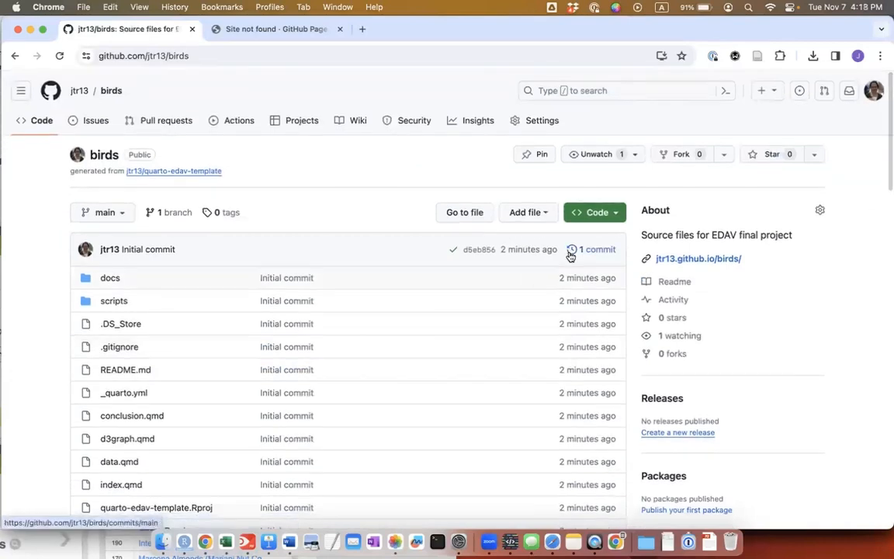
{"action": "left_click", "coordinate": [596, 212]}
{"action": "left_click", "coordinate": [603, 325]}
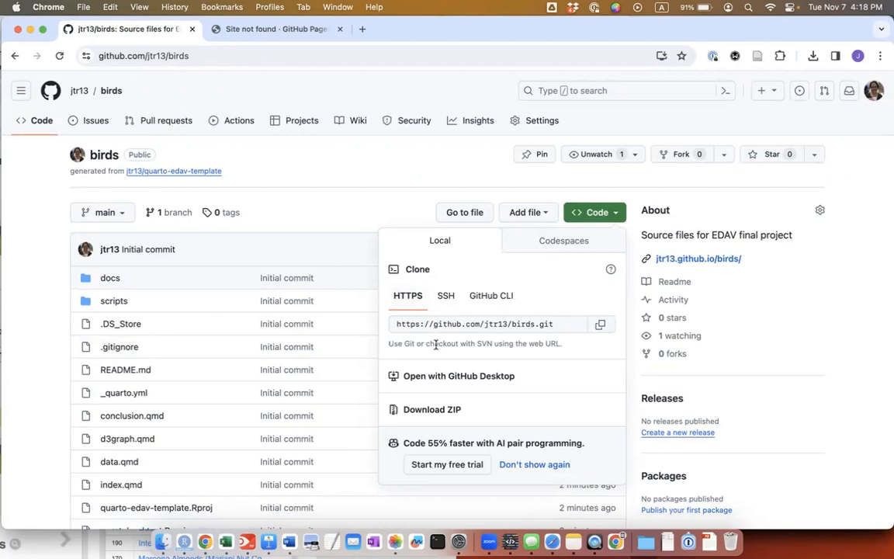
{"action": "scroll", "coordinate": [251, 437], "scroll_direction": "down", "scroll_amount": 2}
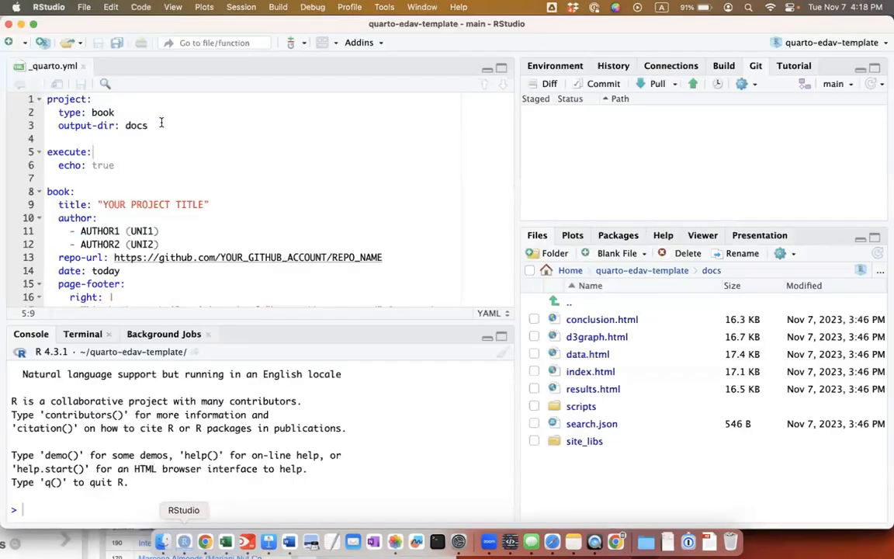
Step: Switch to RStudio and create a project by cloning the copied Git repository URL into a directory named birds
{"action": "left_click", "coordinate": [84, 7]}
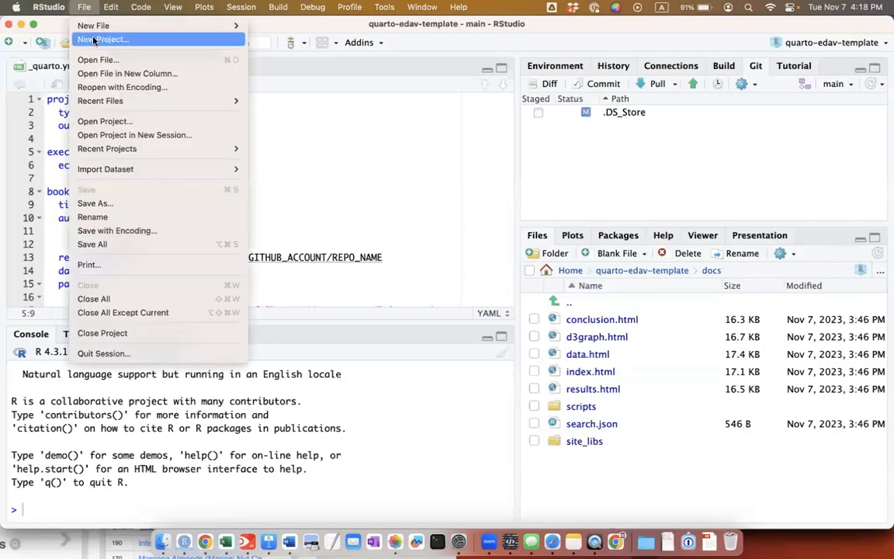
{"action": "left_click", "coordinate": [94, 39]}
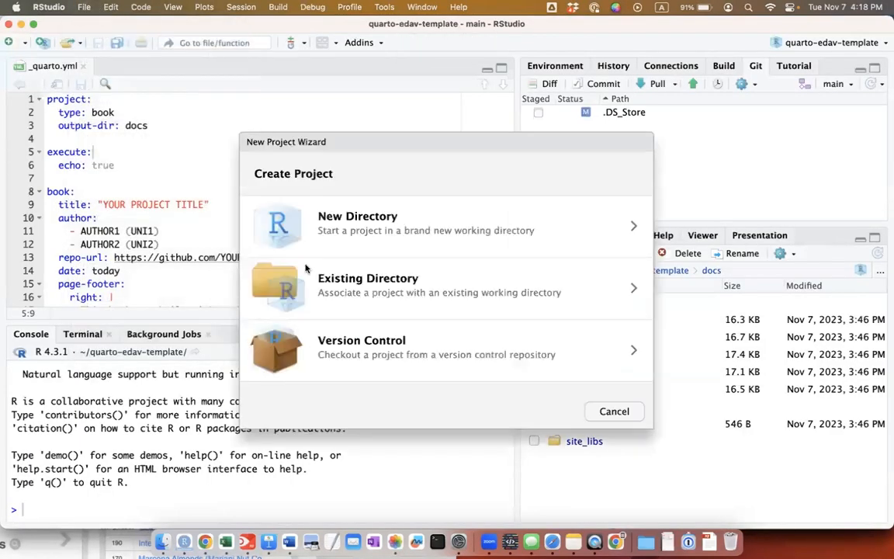
{"action": "left_click", "coordinate": [319, 336]}
{"action": "left_click", "coordinate": [349, 245]}
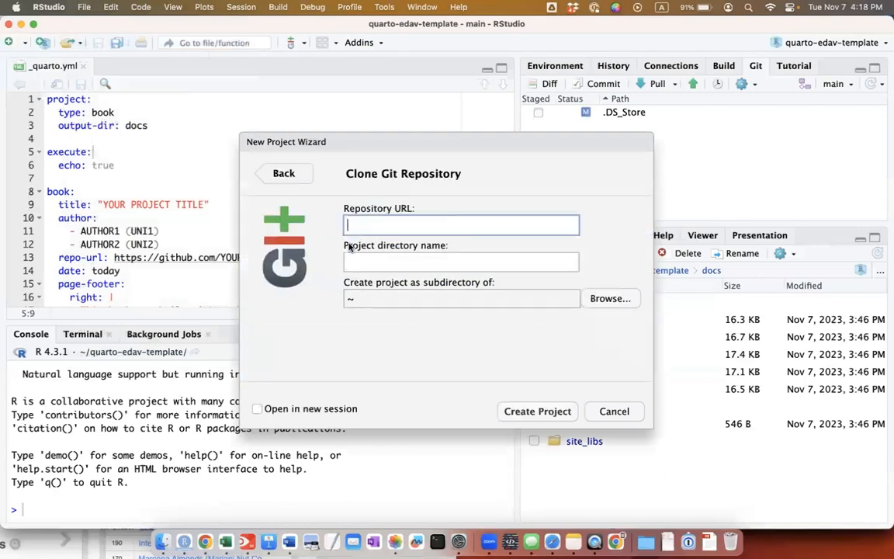
{"action": "key", "text": "super+v"}
{"action": "left_click", "coordinate": [384, 260]}
{"action": "type", "text": "birds"}
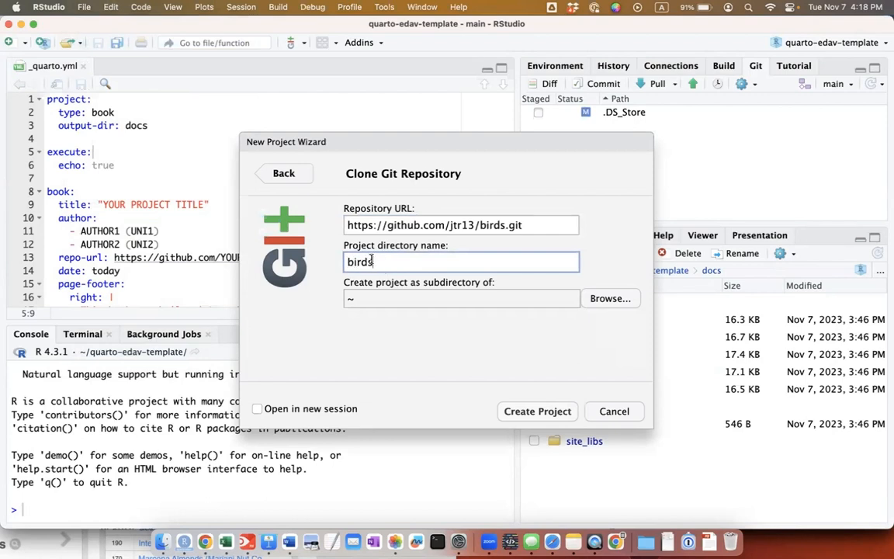
{"action": "left_click", "coordinate": [541, 419]}
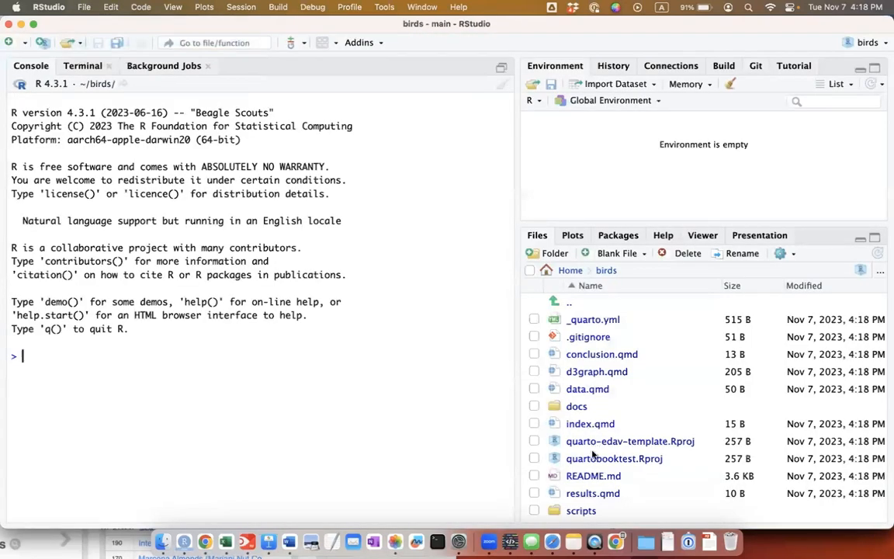
Step: Open README.md and delete the completed instructions from the beginning through the Clone the repo section
{"action": "left_click", "coordinate": [593, 476]}
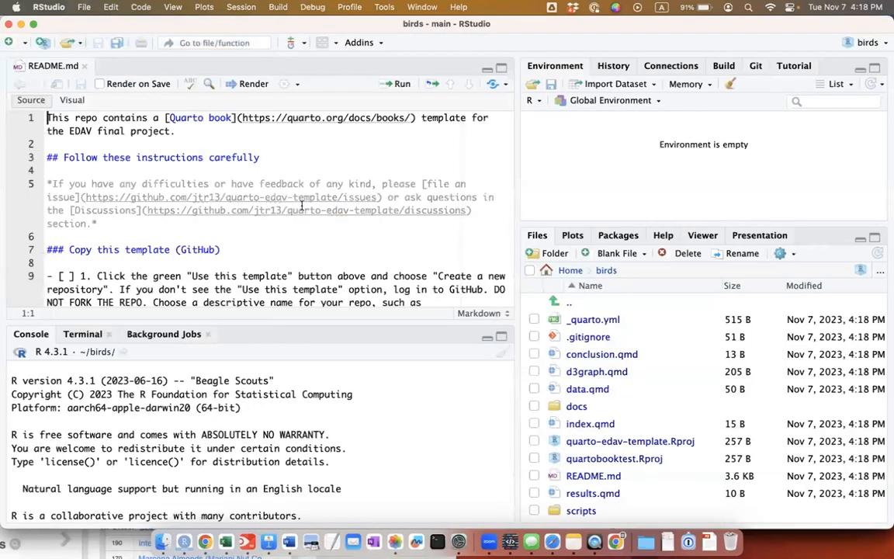
{"action": "scroll", "coordinate": [301, 206], "scroll_direction": "down", "scroll_amount": 5}
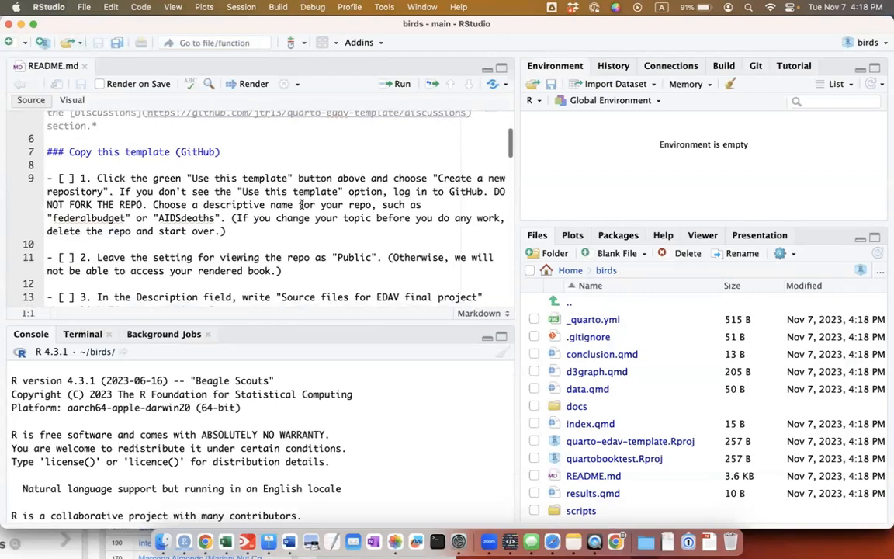
{"action": "scroll", "coordinate": [301, 205], "scroll_direction": "down", "scroll_amount": 3}
{"action": "scroll", "coordinate": [301, 205], "scroll_direction": "up", "scroll_amount": 4}
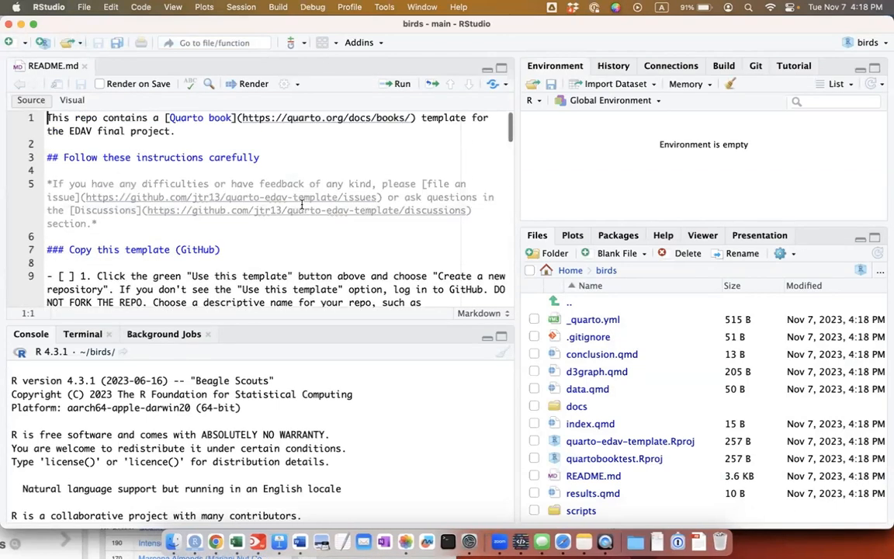
{"action": "scroll", "coordinate": [202, 217], "scroll_direction": "down", "scroll_amount": 3}
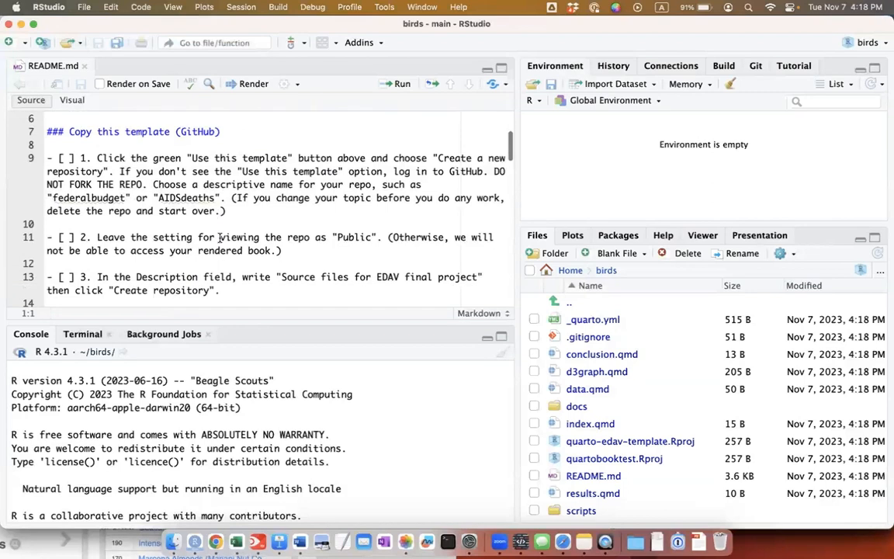
{"action": "scroll", "coordinate": [220, 237], "scroll_direction": "down", "scroll_amount": 6}
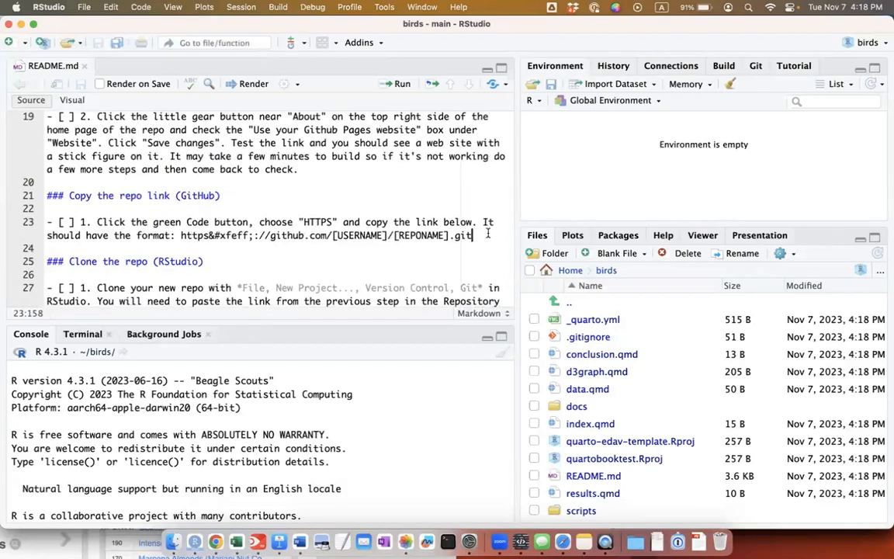
{"action": "left_click_drag", "start_coordinate": [447, 248], "coordinate": [148, 130]}
{"action": "key", "text": "super+shift+Up"}
{"action": "key", "text": "BackSpace"}
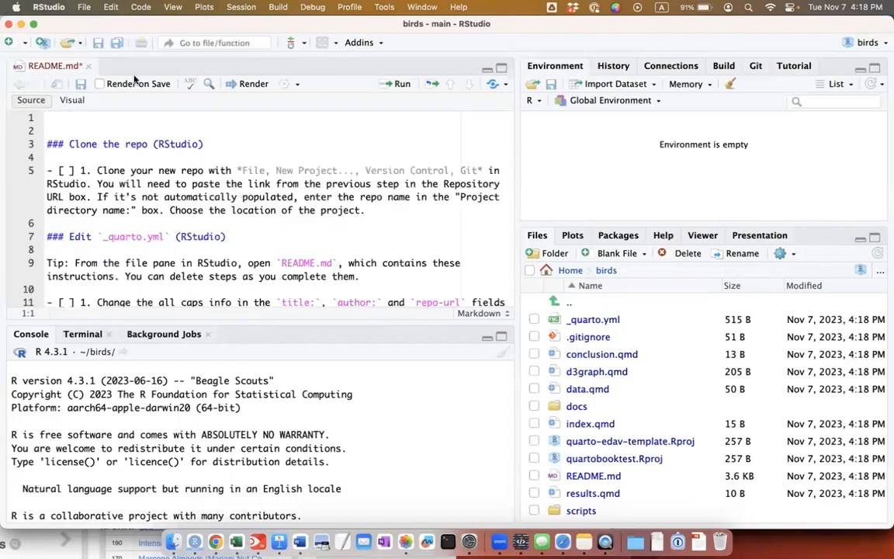
{"action": "left_click_drag", "start_coordinate": [382, 209], "coordinate": [3, 95]}
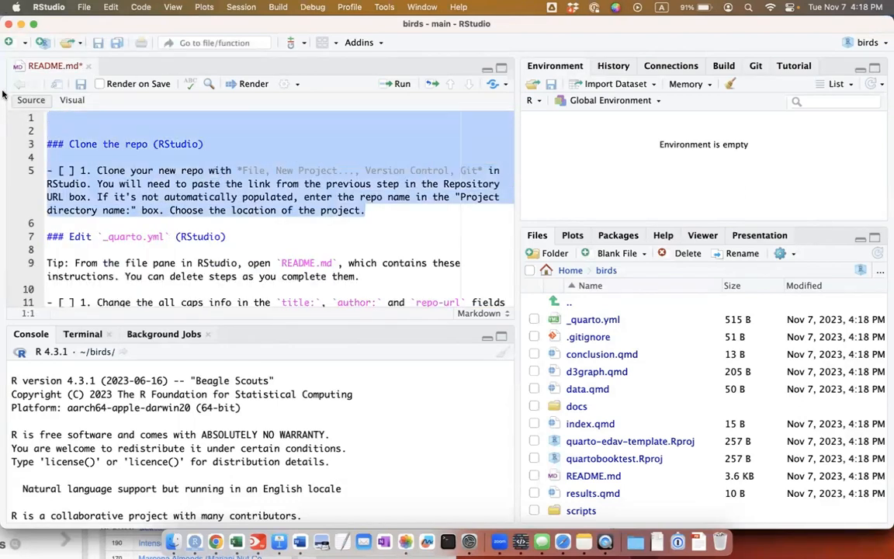
{"action": "key", "text": "BackSpace"}
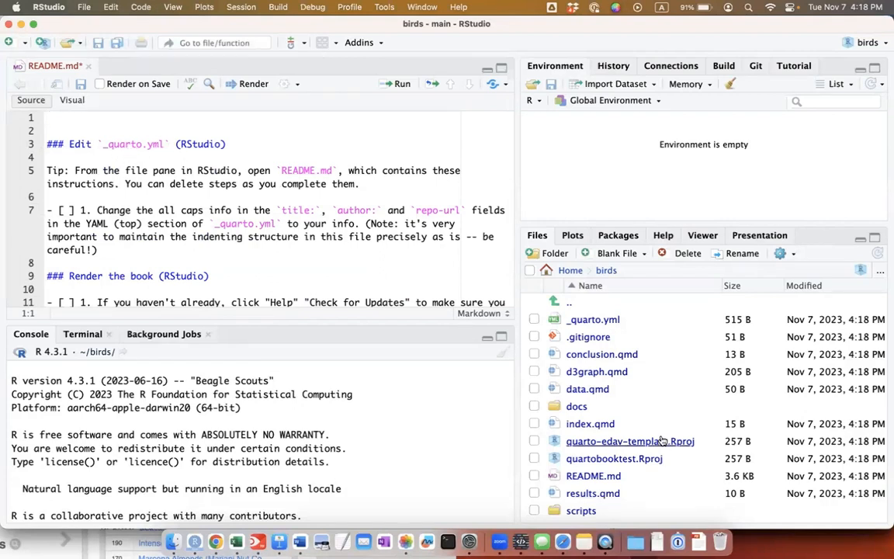
Step: Open _quarto.yml and replace the placeholder book title with "Bird Migration"
{"action": "left_click", "coordinate": [582, 319]}
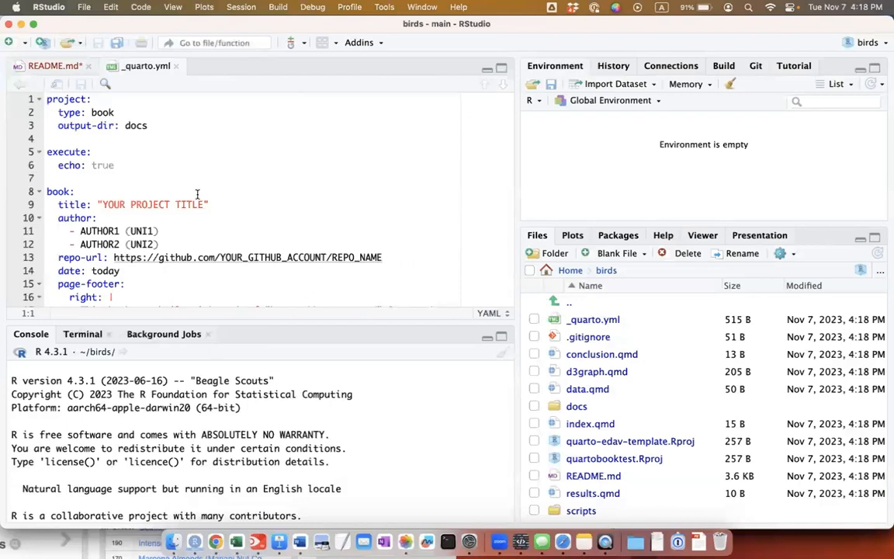
{"action": "left_click_drag", "start_coordinate": [203, 204], "coordinate": [102, 204]}
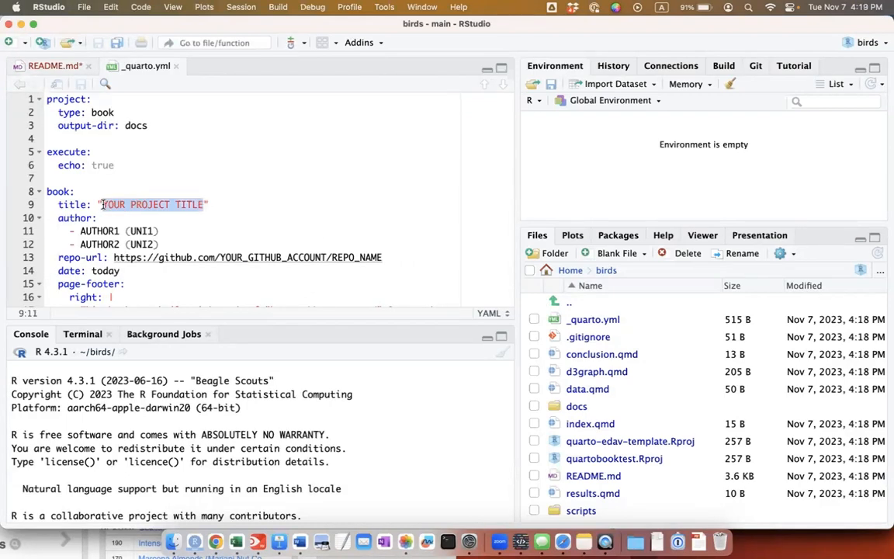
{"action": "key", "text": "BackSpace"}
{"action": "type", "text": "Bird "}
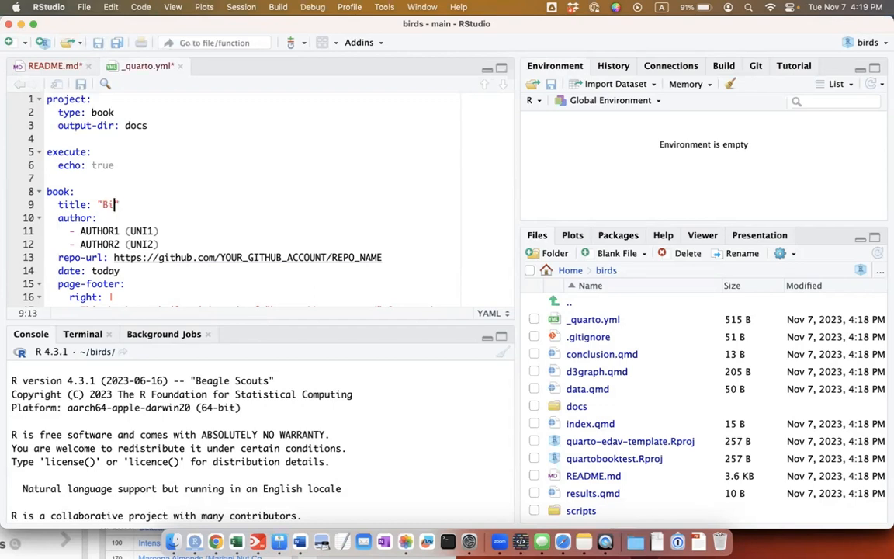
{"action": "type", "text": "Migration"}
Step: Replace the first author placeholder with the author's full name and UNI, and the second with Big Bird (bb1)
{"action": "double_click", "coordinate": [99, 230]}
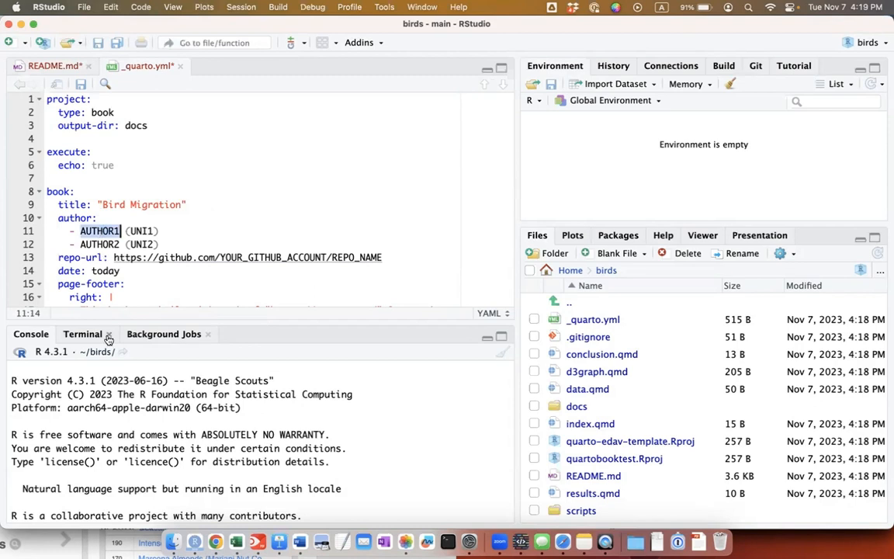
{"action": "type", "text": "Joyce Robbins"}
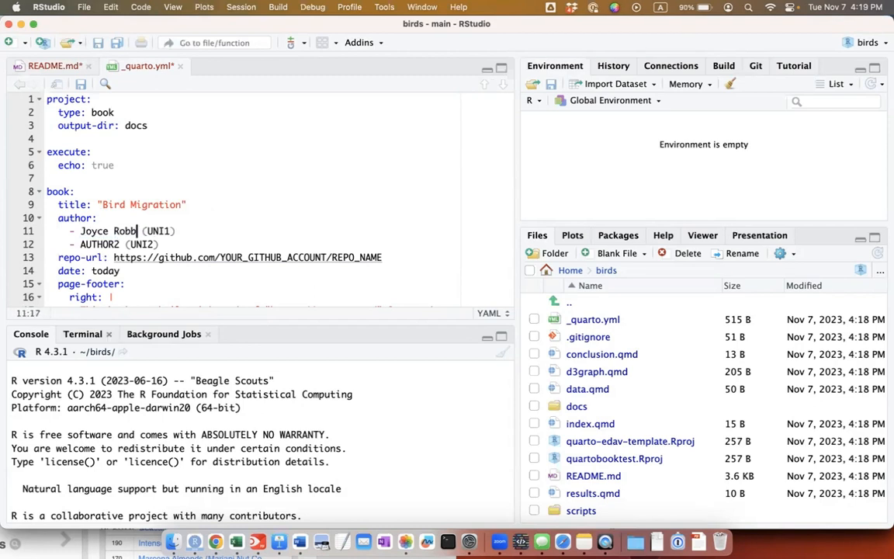
{"action": "double_click", "coordinate": [175, 239]}
{"action": "double_click", "coordinate": [176, 231]}
{"action": "type", "text": "jtr13"}
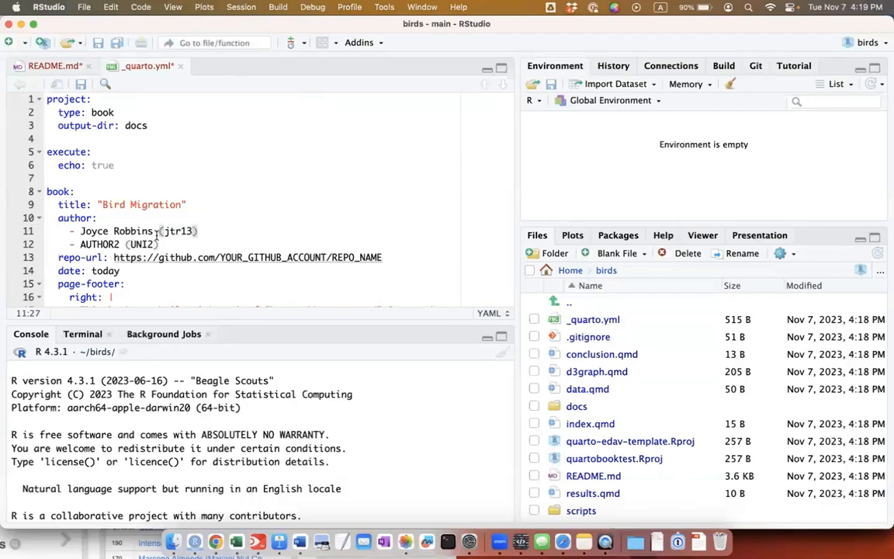
{"action": "left_click_drag", "start_coordinate": [119, 244], "coordinate": [79, 243]}
{"action": "type", "text": "Big Bird"}
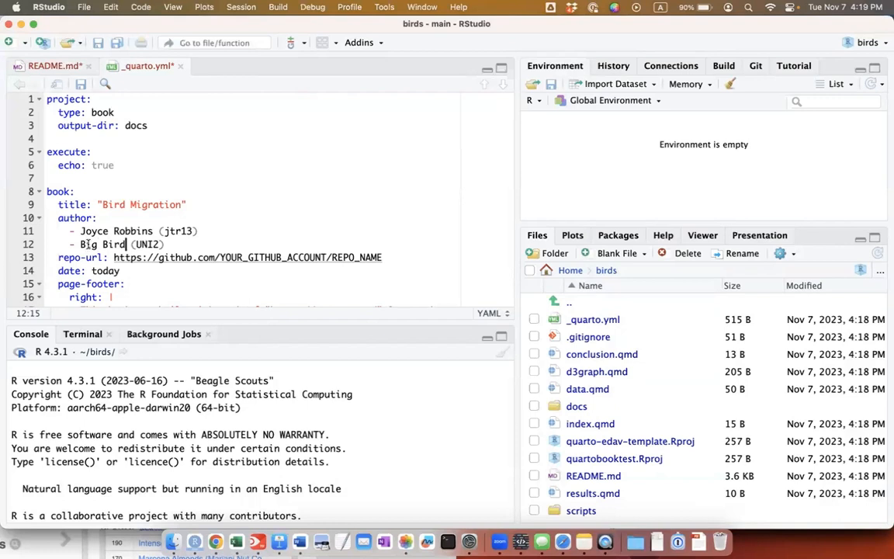
{"action": "left_click_drag", "start_coordinate": [164, 244], "coordinate": [135, 244]}
{"action": "type", "text": "bb1"}
{"action": "left_click", "coordinate": [196, 284]}
{"action": "left_click_drag", "start_coordinate": [325, 257], "coordinate": [220, 257]}
{"action": "type", "text": "jtr13"}
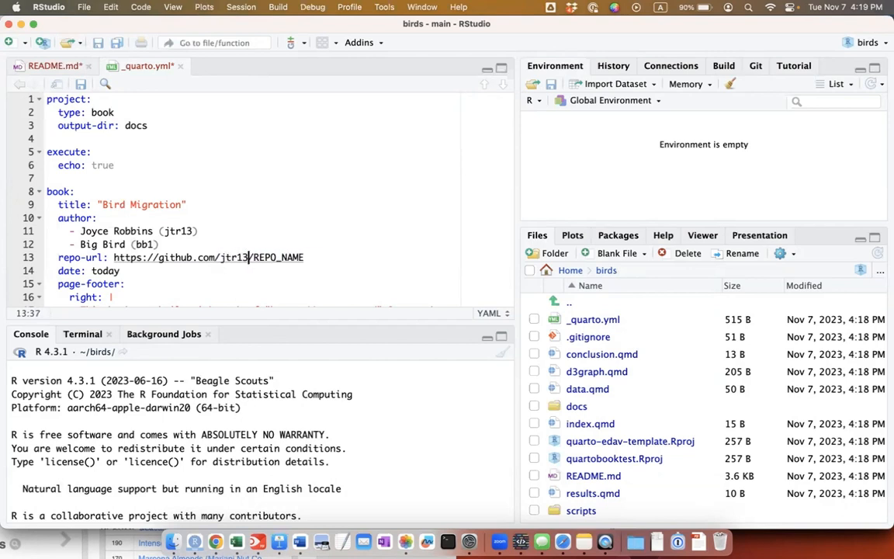
{"action": "left_click_drag", "start_coordinate": [303, 257], "coordinate": [253, 257]}
{"action": "type", "text": "birds"}
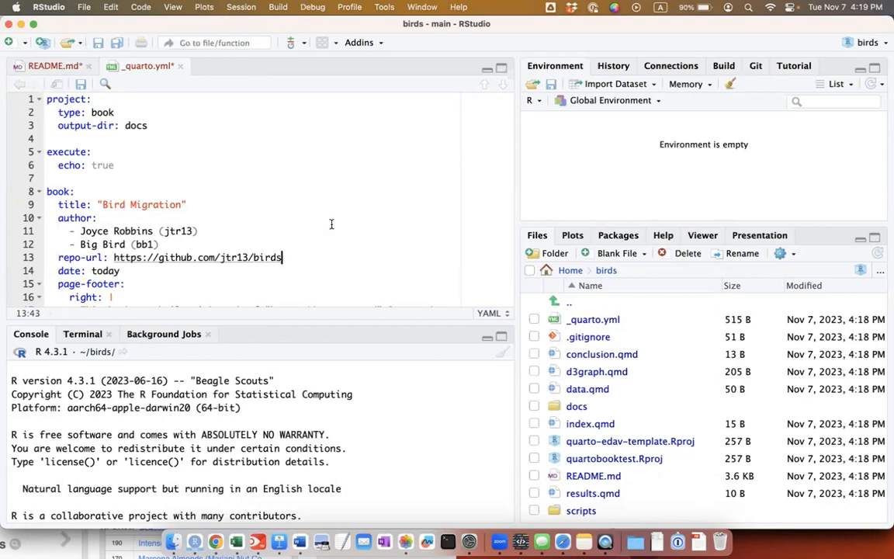
{"action": "scroll", "coordinate": [298, 203], "scroll_direction": "down", "scroll_amount": 2}
{"action": "left_click", "coordinate": [83, 86]}
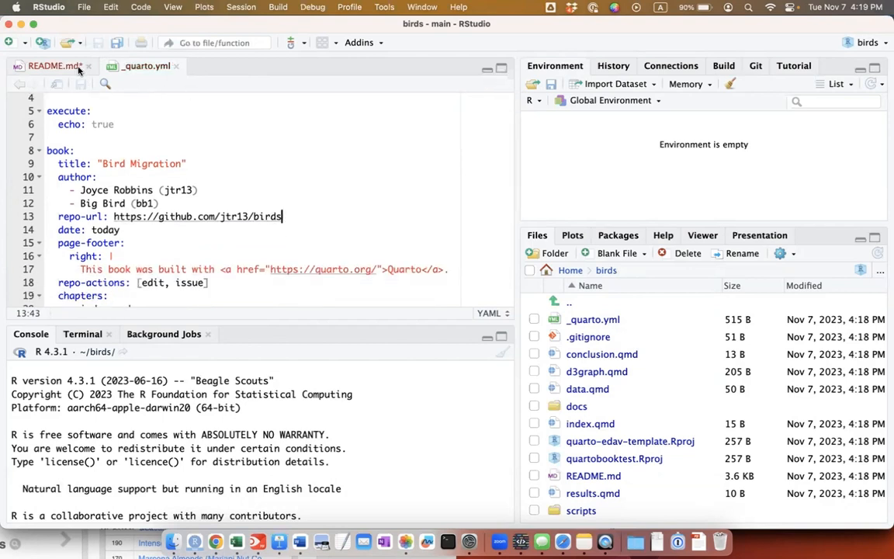
Step: Delete the completed Edit _quarto.yml section from README.md
{"action": "left_click", "coordinate": [70, 66]}
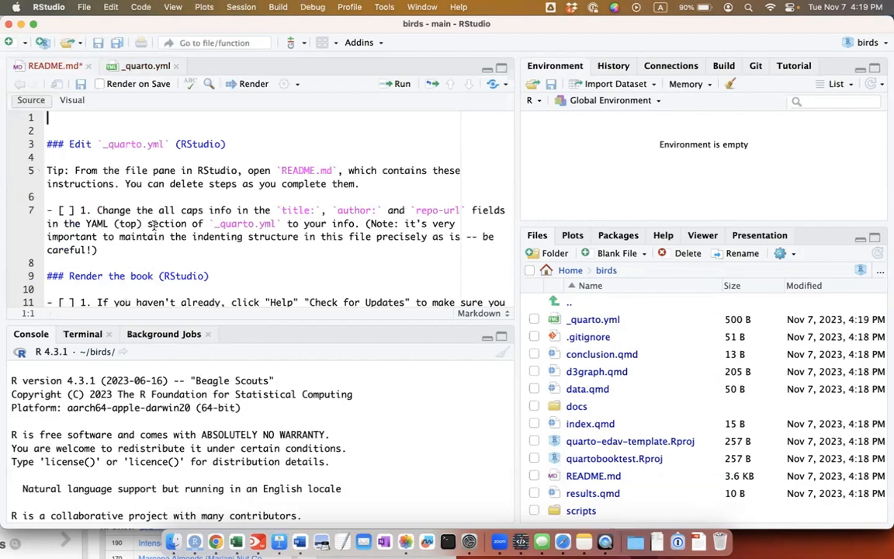
{"action": "scroll", "coordinate": [136, 202], "scroll_direction": "down", "scroll_amount": 1}
{"action": "left_click", "coordinate": [118, 234]}
{"action": "key", "text": "super+shift+Up"}
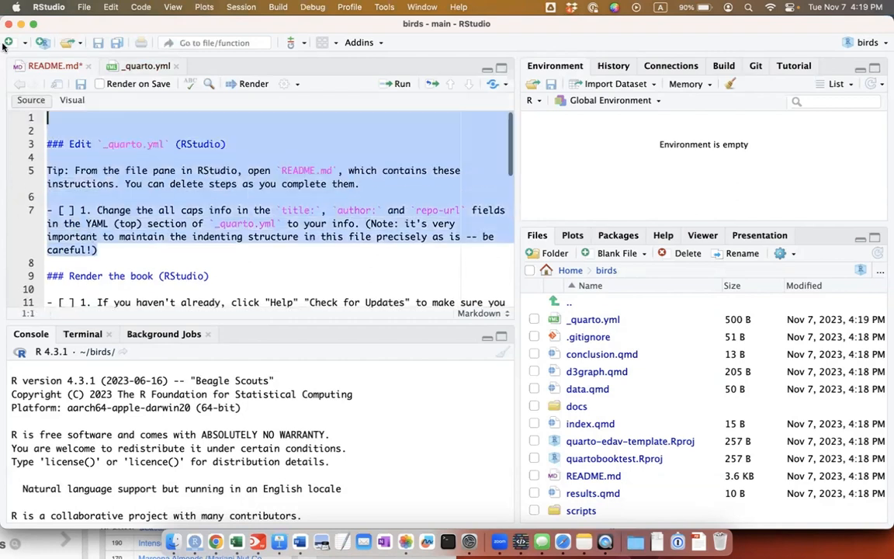
{"action": "key", "text": "BackSpace"}
Step: Read the Render the book instructions and check RStudio for updates, dismissing the result
{"action": "scroll", "coordinate": [155, 144], "scroll_direction": "down", "scroll_amount": 2}
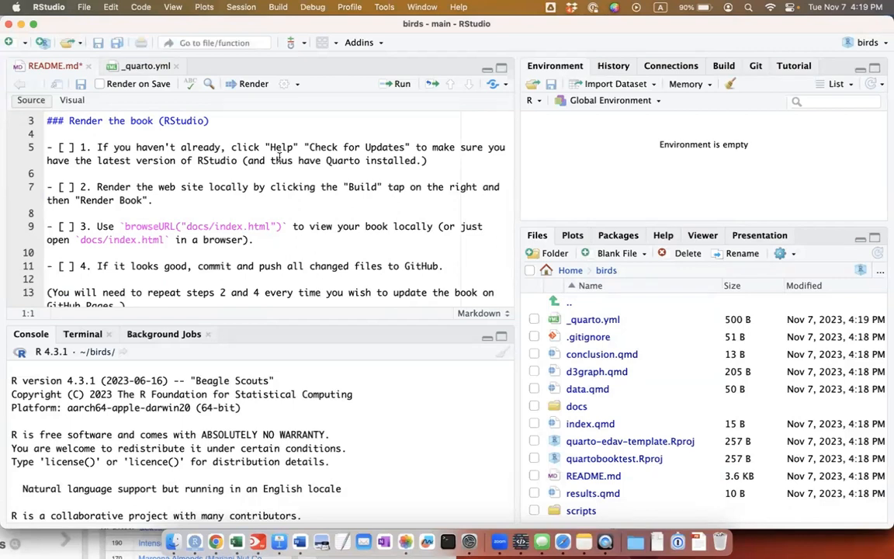
{"action": "left_click", "coordinate": [458, 8]}
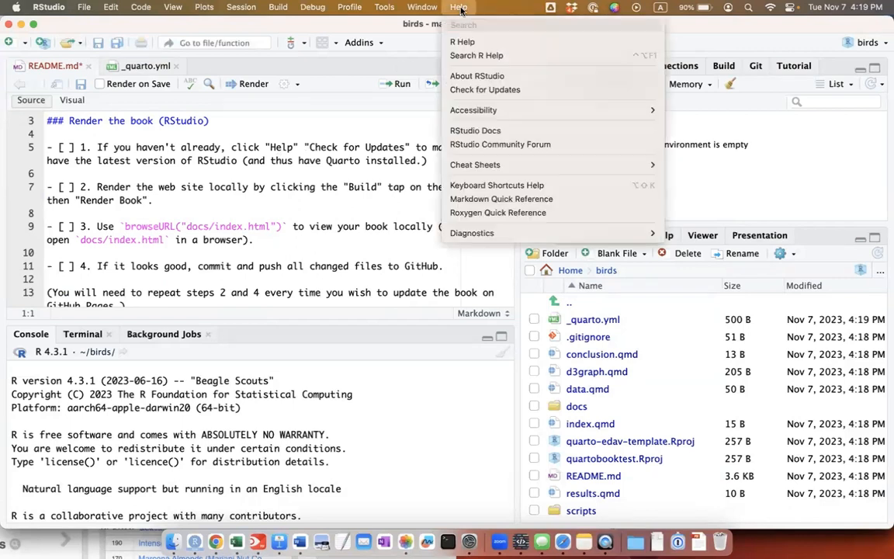
{"action": "left_click", "coordinate": [466, 89]}
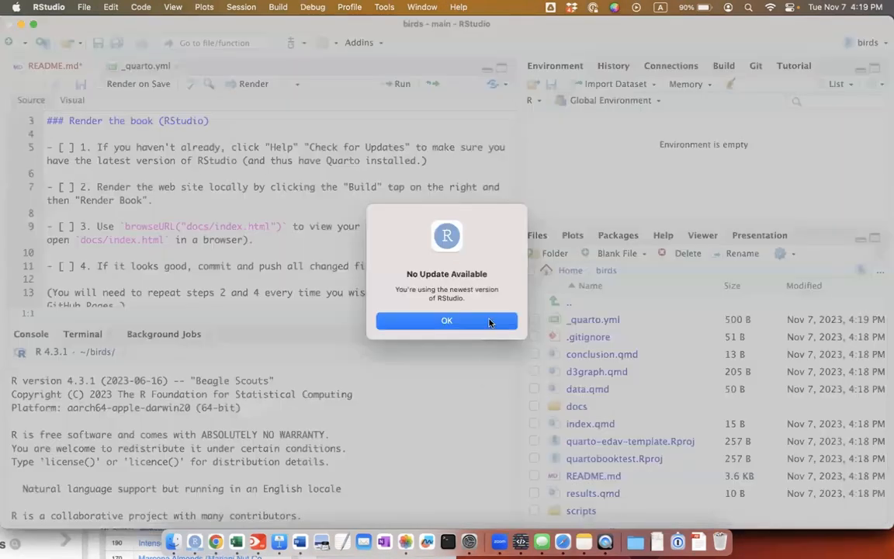
{"action": "left_click", "coordinate": [489, 320]}
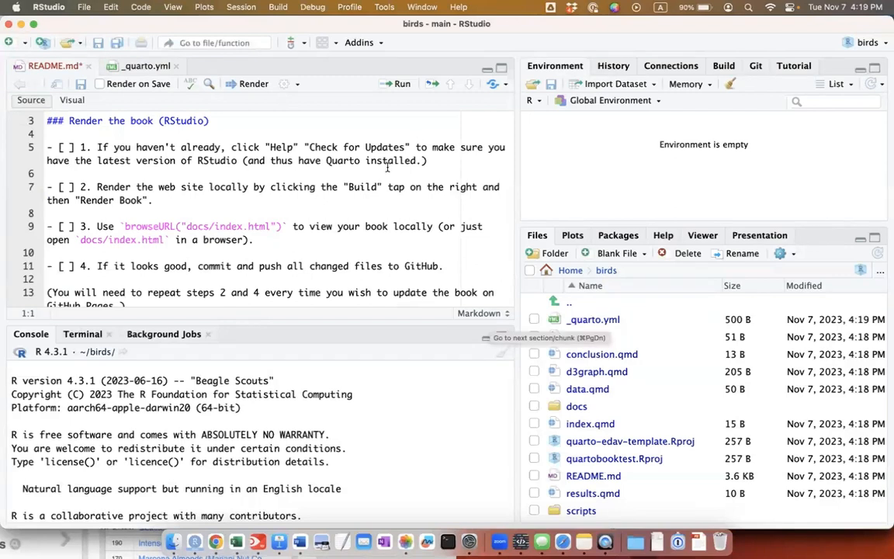
Step: Render the book locally in all formats
{"action": "scroll", "coordinate": [360, 180], "scroll_direction": "down", "scroll_amount": 1}
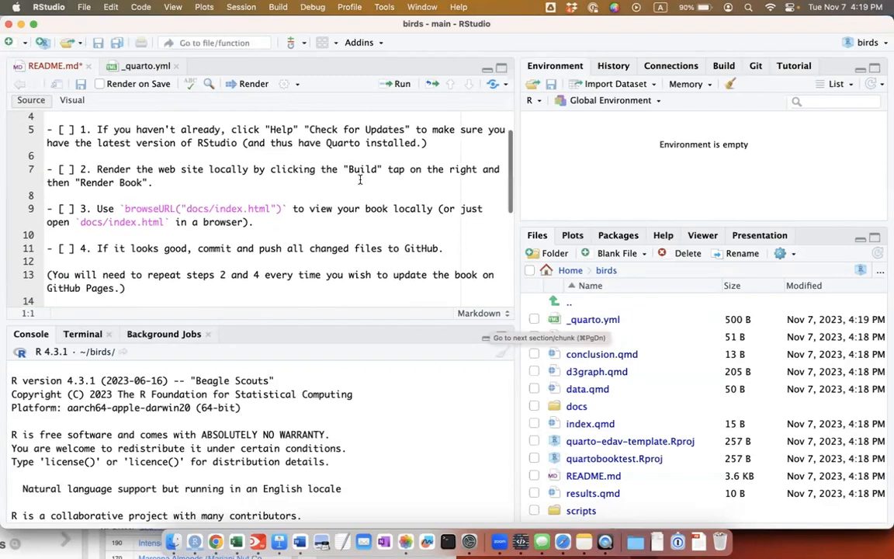
{"action": "left_click", "coordinate": [723, 66]}
{"action": "left_click", "coordinate": [565, 84]}
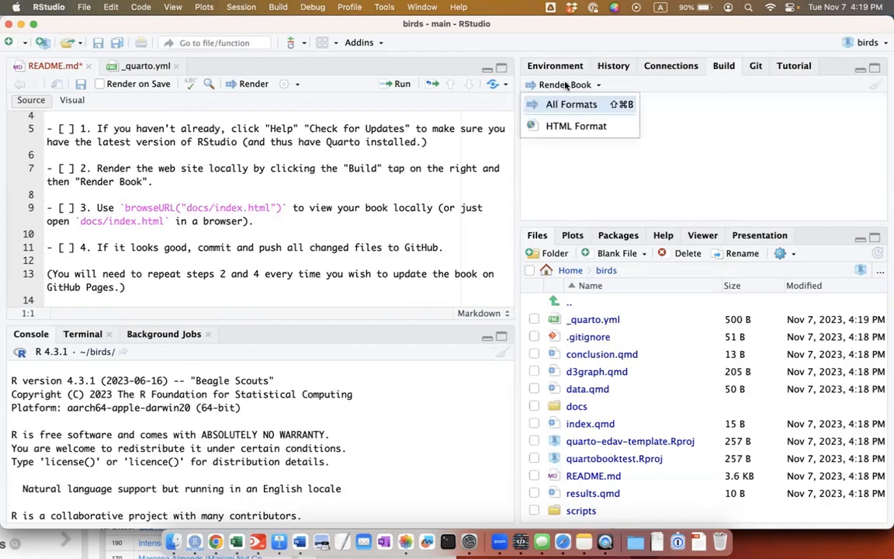
{"action": "left_click", "coordinate": [565, 105]}
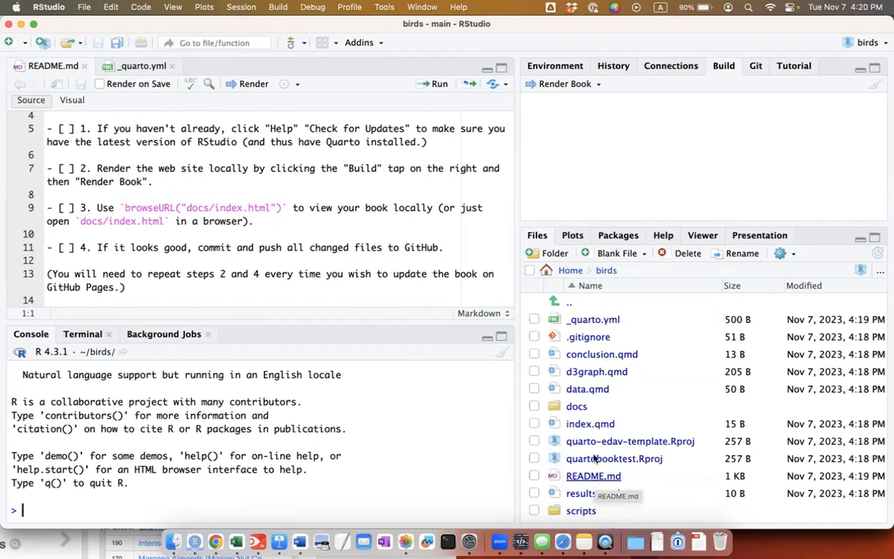
Step: Open the rendered index.html from the docs folder in the web browser
{"action": "left_click", "coordinate": [576, 406]}
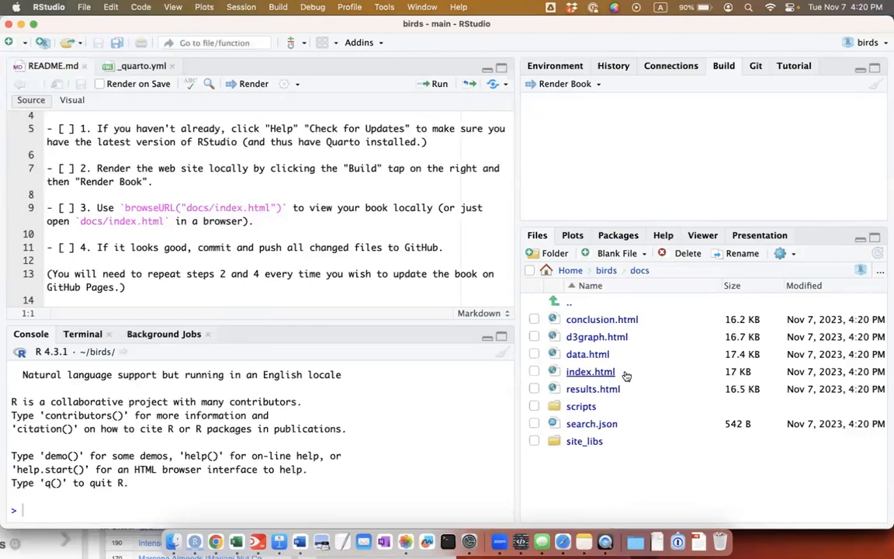
{"action": "left_click", "coordinate": [594, 373]}
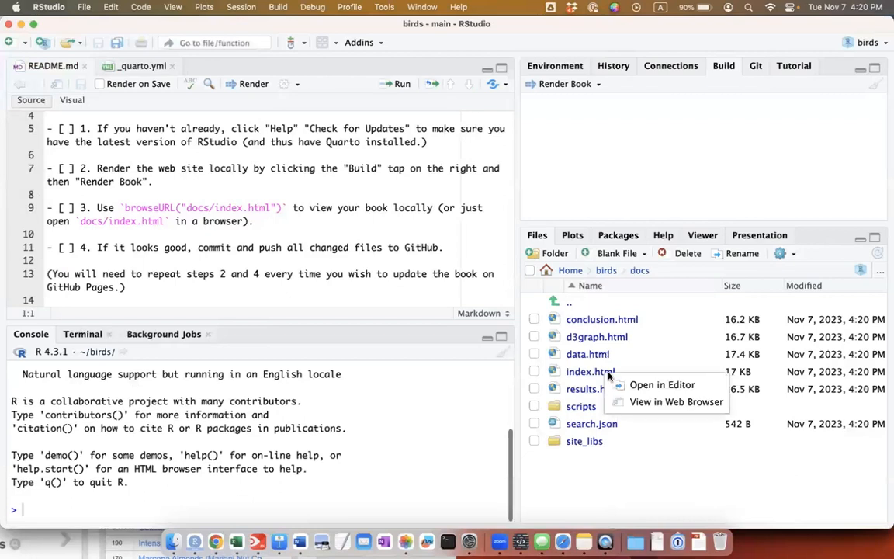
{"action": "left_click", "coordinate": [644, 401]}
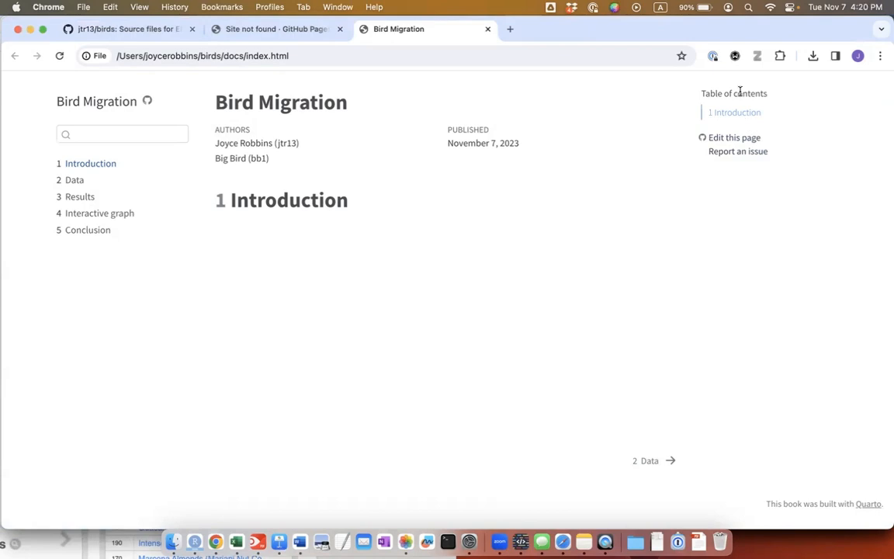
Step: Review the book's Data, Results, Interactive graph and Conclusion chapters, and return to the Introduction
{"action": "left_click", "coordinate": [78, 182]}
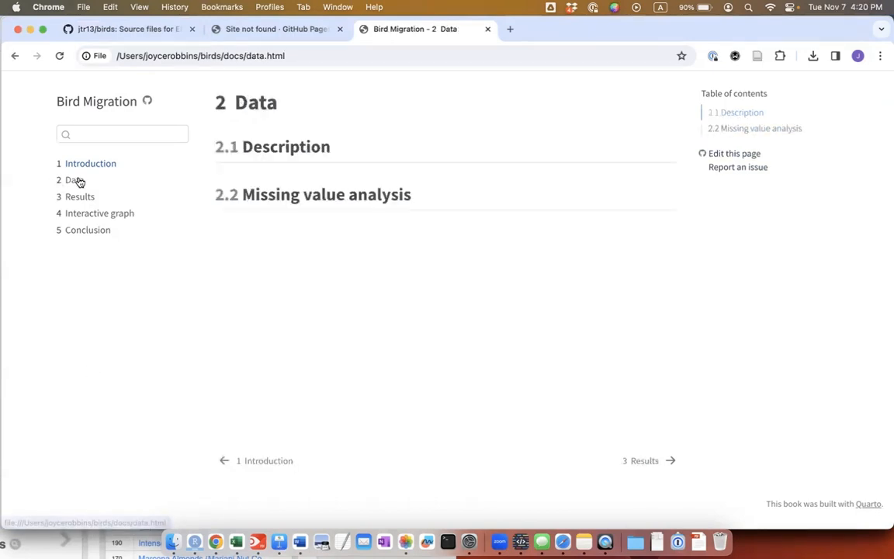
{"action": "left_click", "coordinate": [82, 198]}
{"action": "left_click", "coordinate": [112, 215]}
{"action": "left_click", "coordinate": [83, 231]}
{"action": "left_click", "coordinate": [90, 164]}
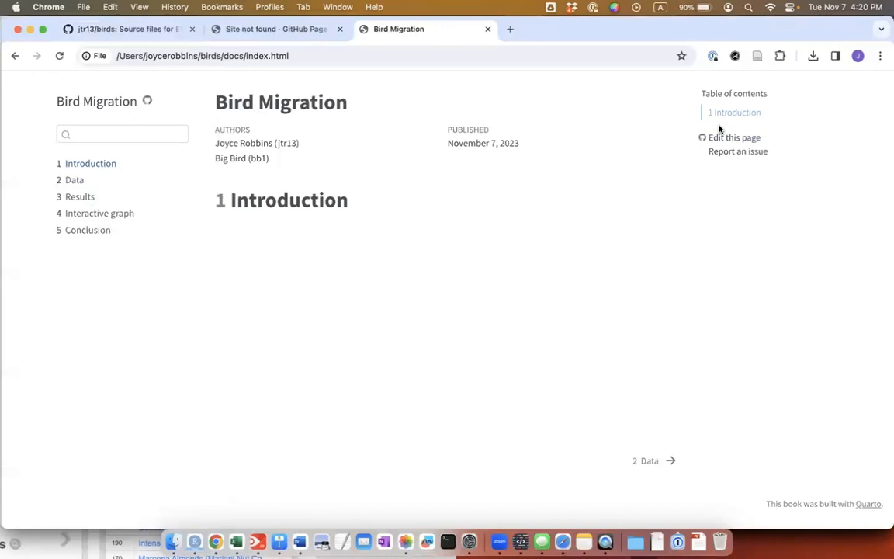
Step: Follow the book's GitHub link to the birds repository and look over its file list and README
{"action": "left_click", "coordinate": [148, 105]}
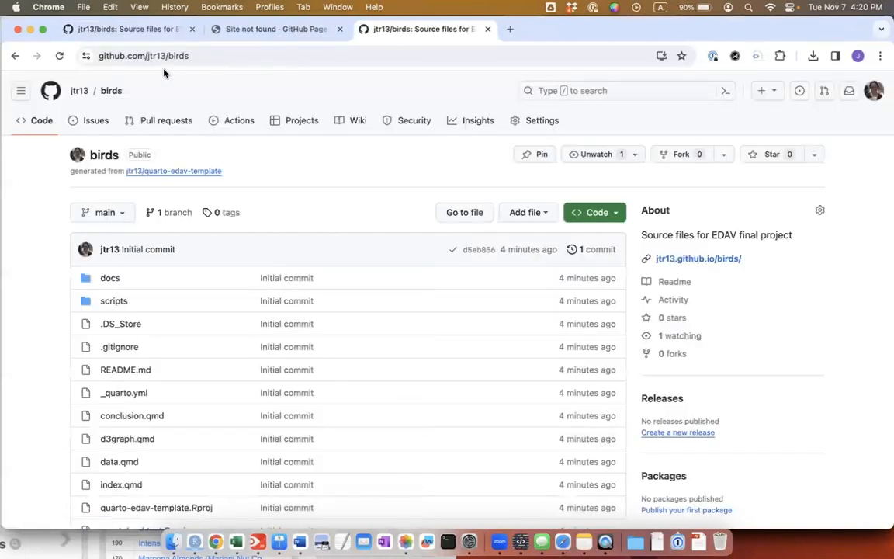
{"action": "scroll", "coordinate": [160, 353], "scroll_direction": "down", "scroll_amount": 4}
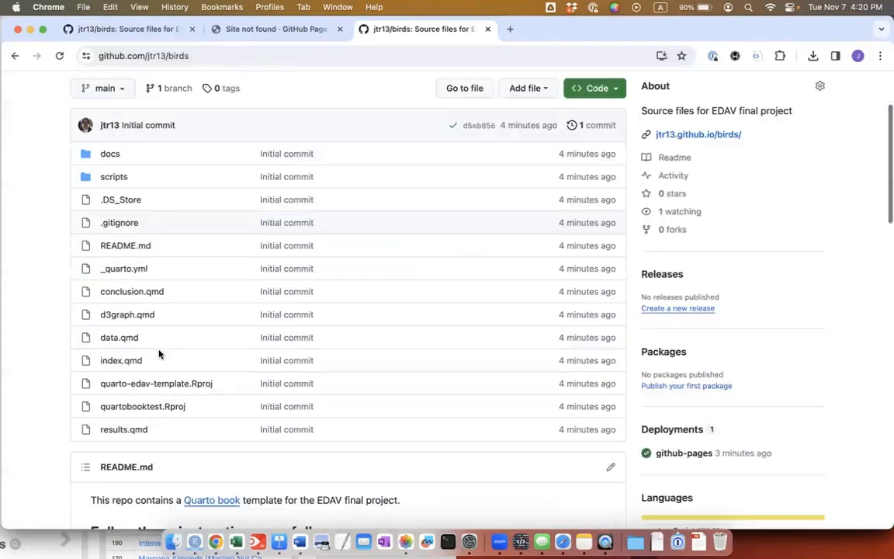
{"action": "scroll", "coordinate": [159, 353], "scroll_direction": "down", "scroll_amount": 4}
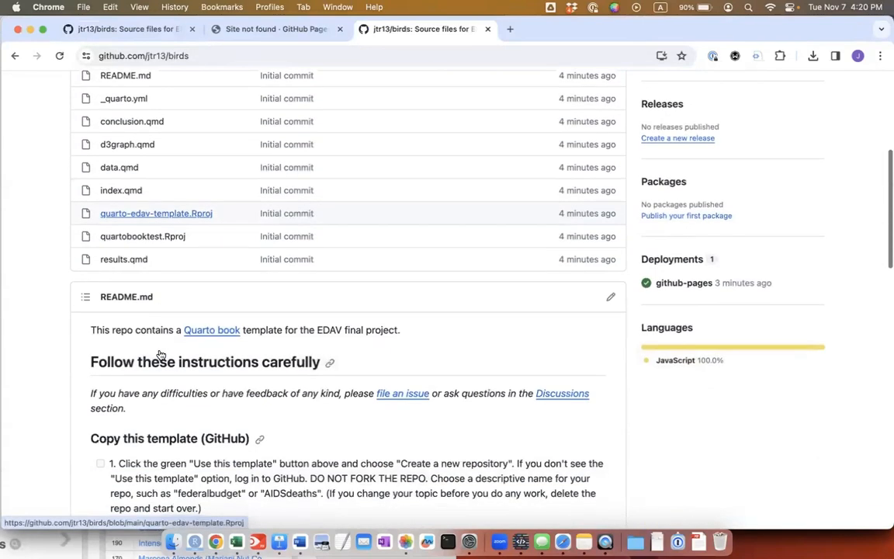
{"action": "scroll", "coordinate": [160, 353], "scroll_direction": "up", "scroll_amount": 8}
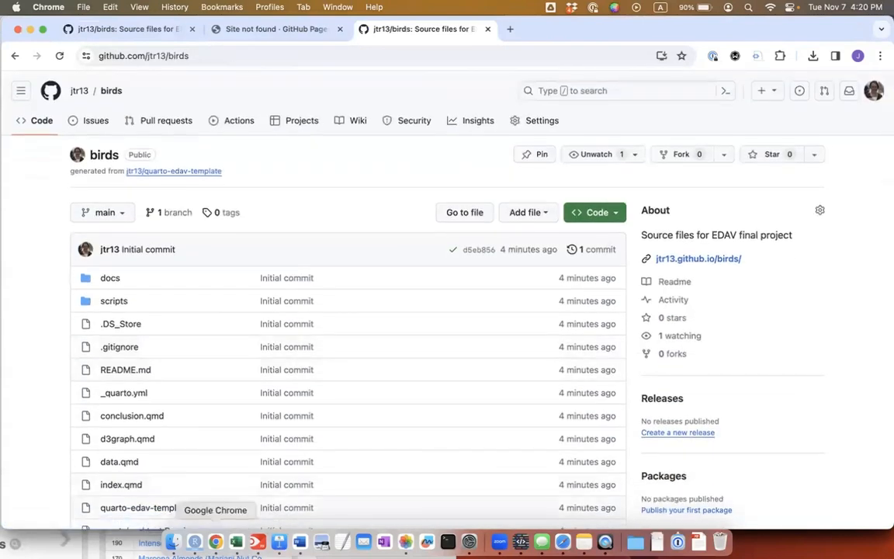
Step: Switch back to RStudio and stage all changed files, including README.md, _quarto.yml and the rendered docs files
{"action": "left_click", "coordinate": [194, 542]}
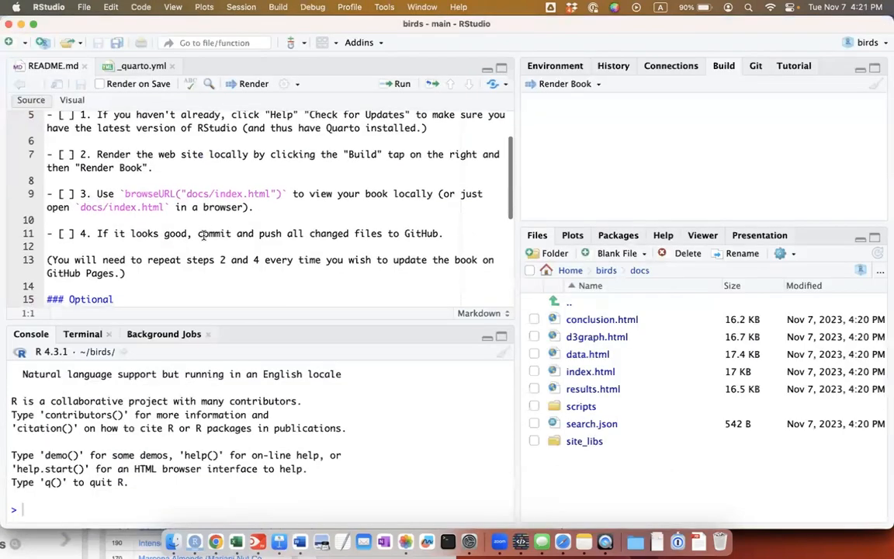
{"action": "scroll", "coordinate": [203, 235], "scroll_direction": "down", "scroll_amount": 2}
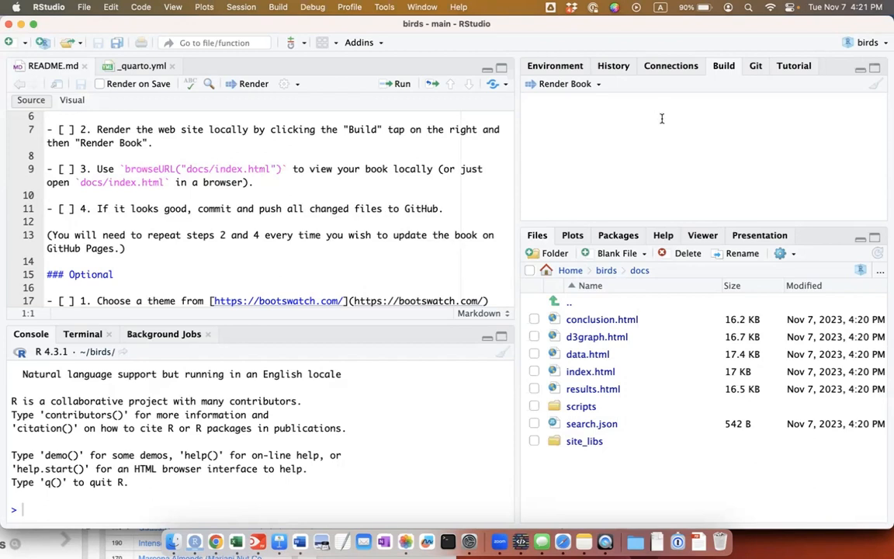
{"action": "left_click", "coordinate": [756, 67]}
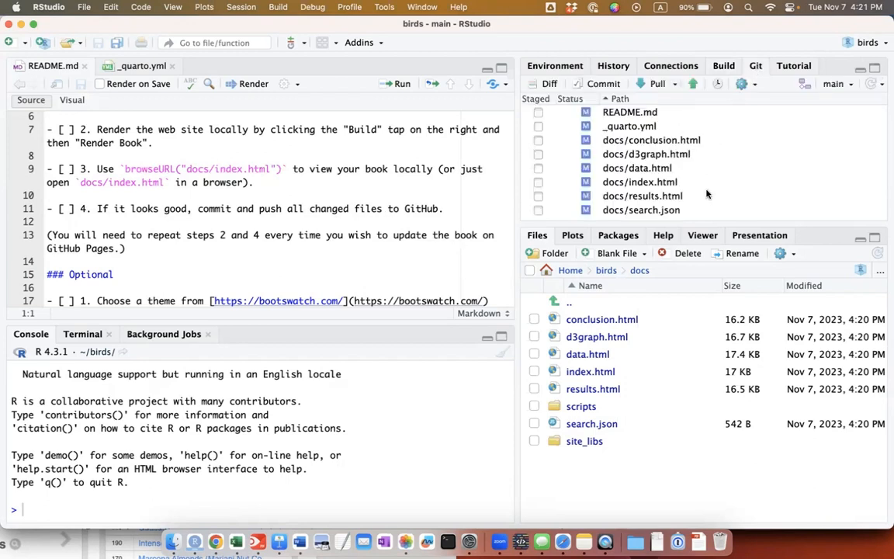
{"action": "left_click", "coordinate": [538, 113]}
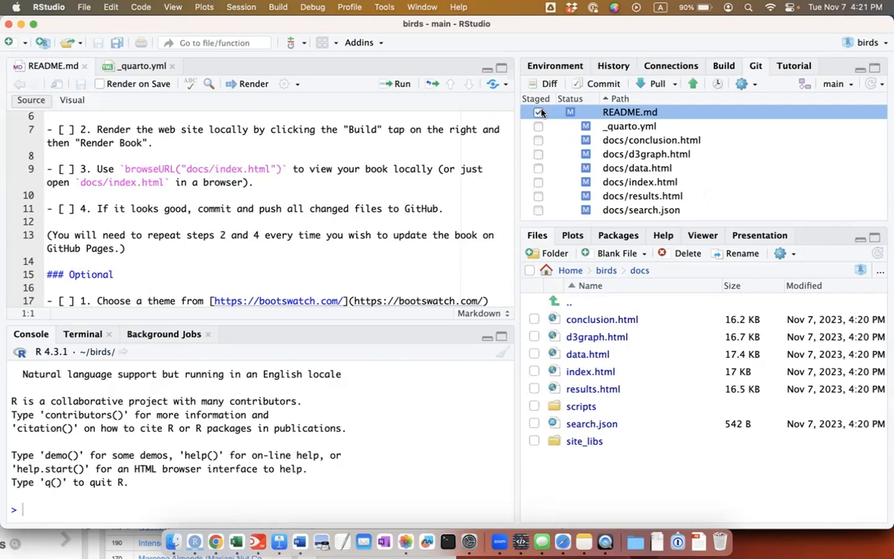
{"action": "key", "text": "super+a"}
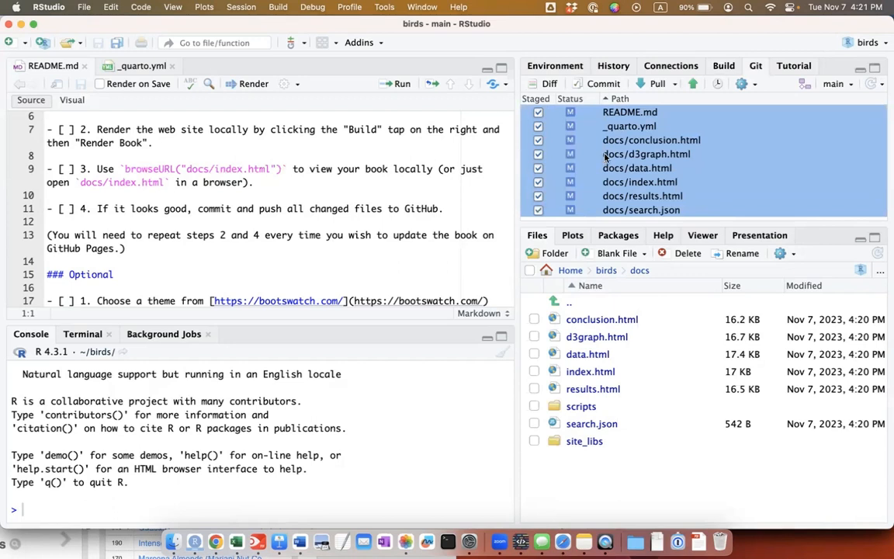
Step: Commit the staged files with the message "initial render", push them to GitHub, and close the review window
{"action": "left_click", "coordinate": [608, 84]}
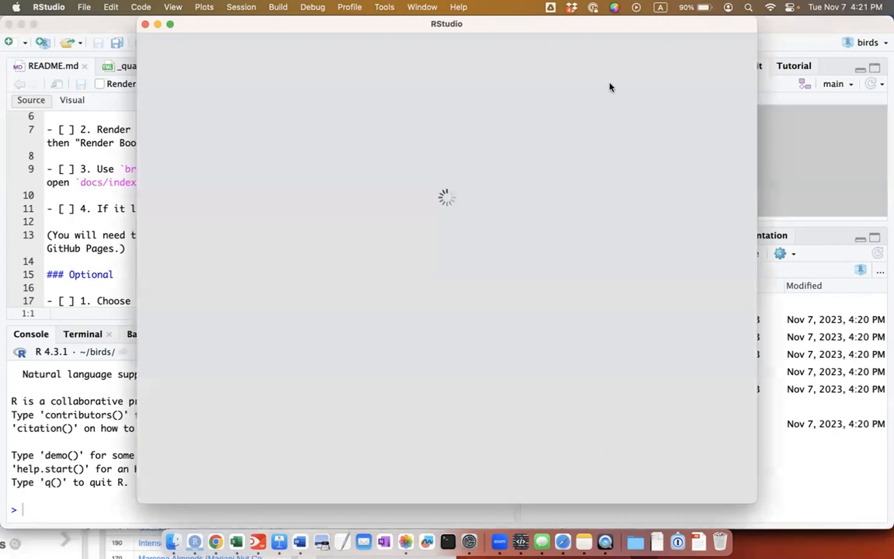
{"action": "left_click", "coordinate": [604, 80]}
{"action": "type", "text": "initial render"}
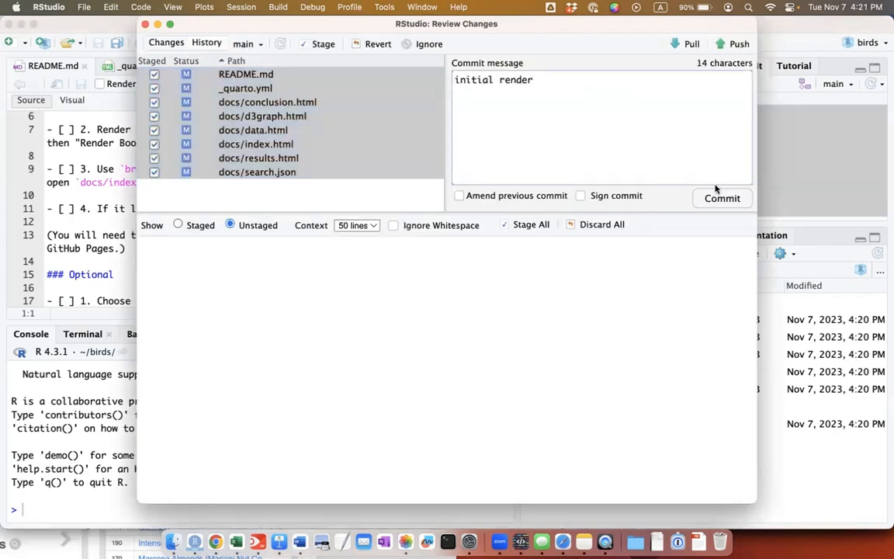
{"action": "left_click", "coordinate": [718, 196]}
{"action": "left_click", "coordinate": [650, 49]}
{"action": "left_click", "coordinate": [742, 45]}
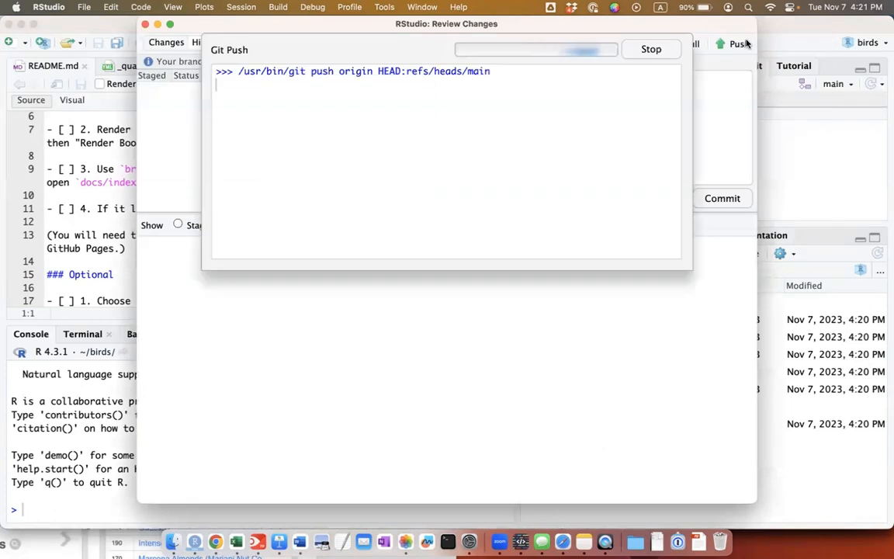
{"action": "left_click", "coordinate": [649, 49]}
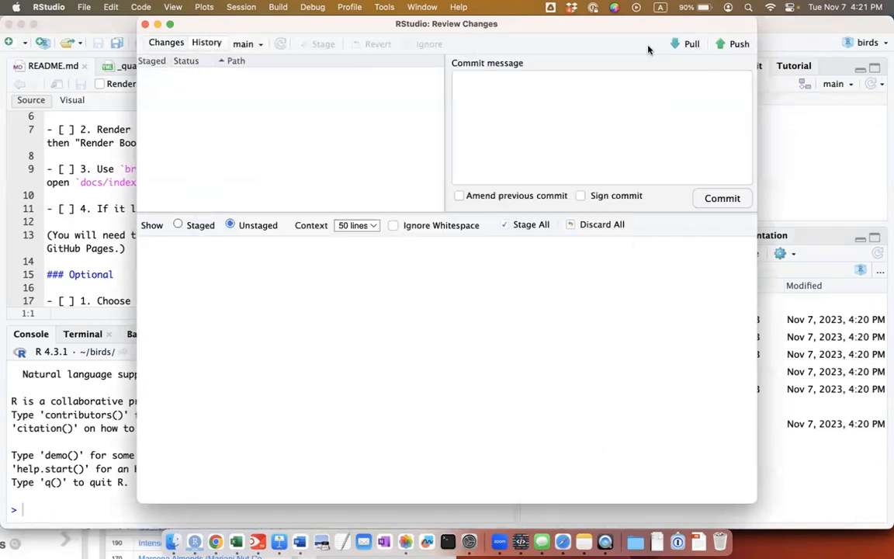
{"action": "left_click", "coordinate": [144, 24]}
Step: Delete the completed Render the book section from README.md
{"action": "scroll", "coordinate": [159, 216], "scroll_direction": "down", "scroll_amount": 1}
{"action": "left_click_drag", "start_coordinate": [173, 237], "coordinate": [46, 113]}
{"action": "key", "text": "BackSpace"}
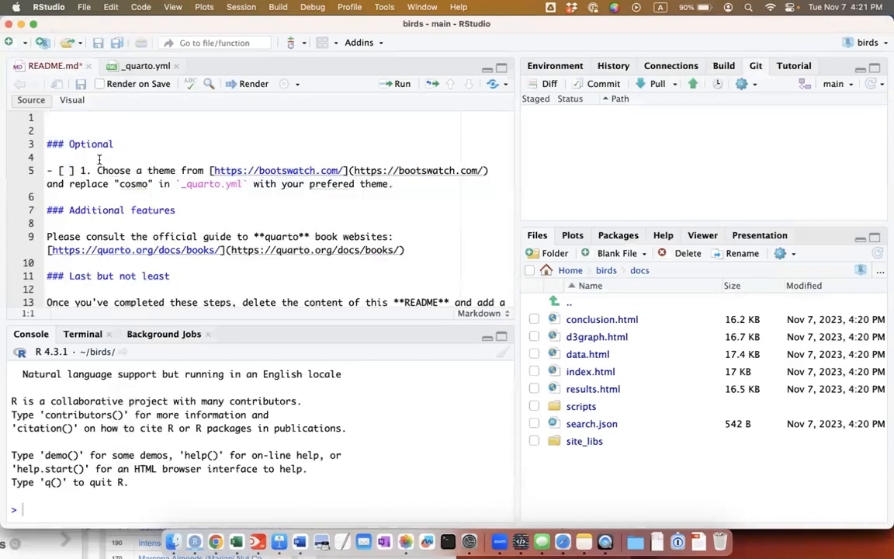
Step: Replace the remaining README.md instructions with the heading "# Bird Migration" and save the file
{"action": "scroll", "coordinate": [168, 230], "scroll_direction": "down", "scroll_amount": 1}
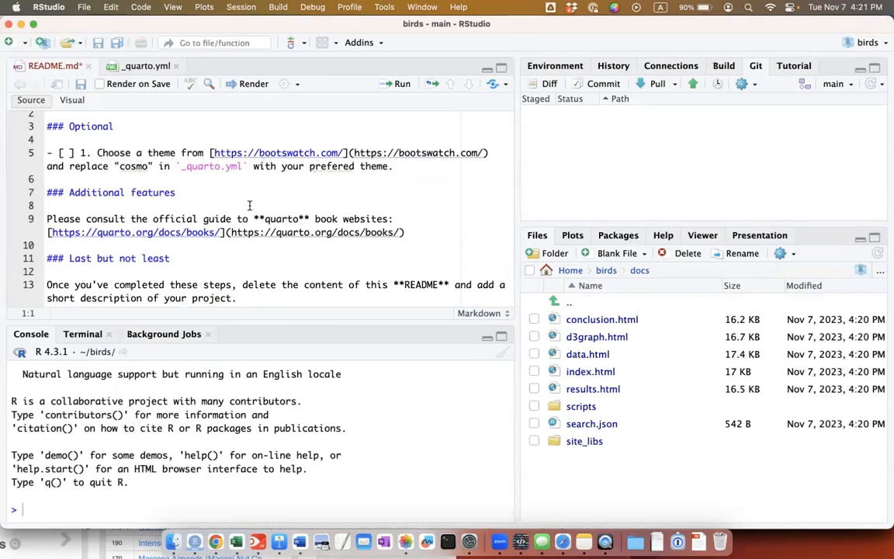
{"action": "scroll", "coordinate": [248, 205], "scroll_direction": "down", "scroll_amount": 2}
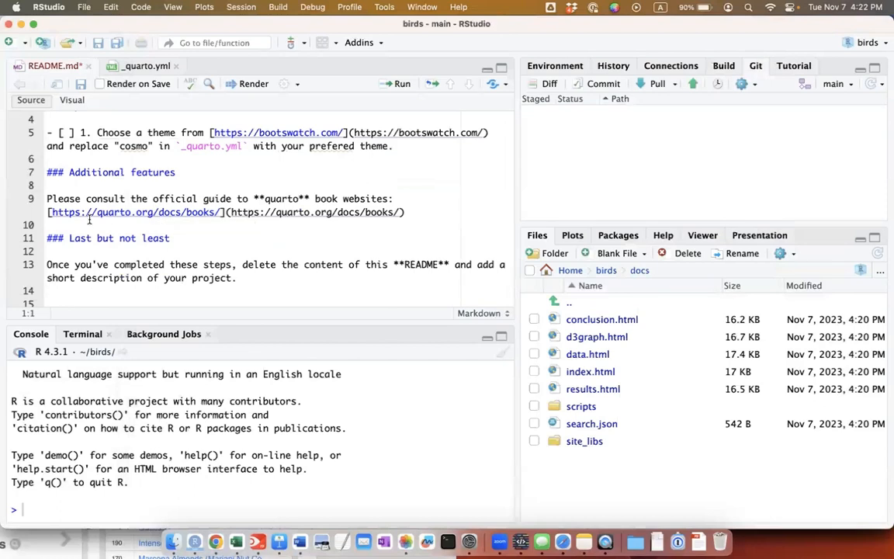
{"action": "scroll", "coordinate": [128, 231], "scroll_direction": "down", "scroll_amount": 1}
{"action": "left_click_drag", "start_coordinate": [268, 281], "coordinate": [32, 32]}
{"action": "key", "text": "BackSpace"}
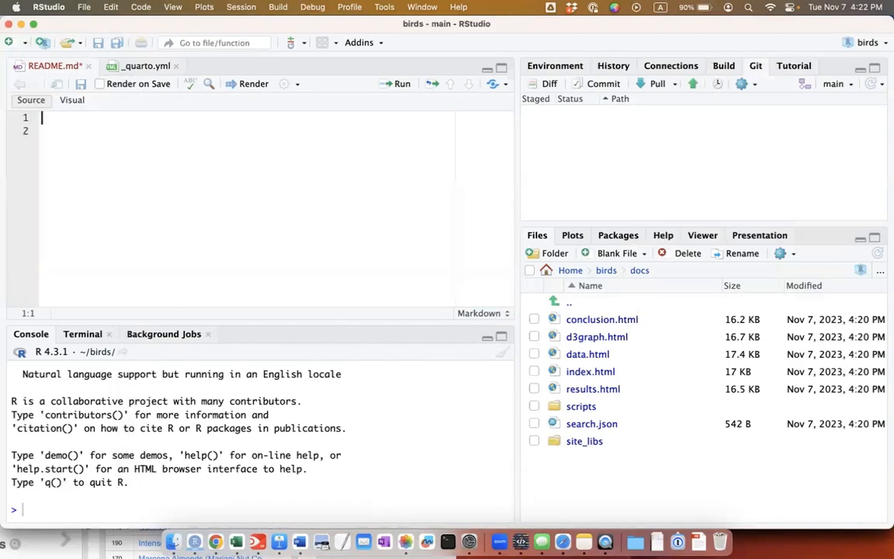
{"action": "type", "text": "# Bird Migration"}
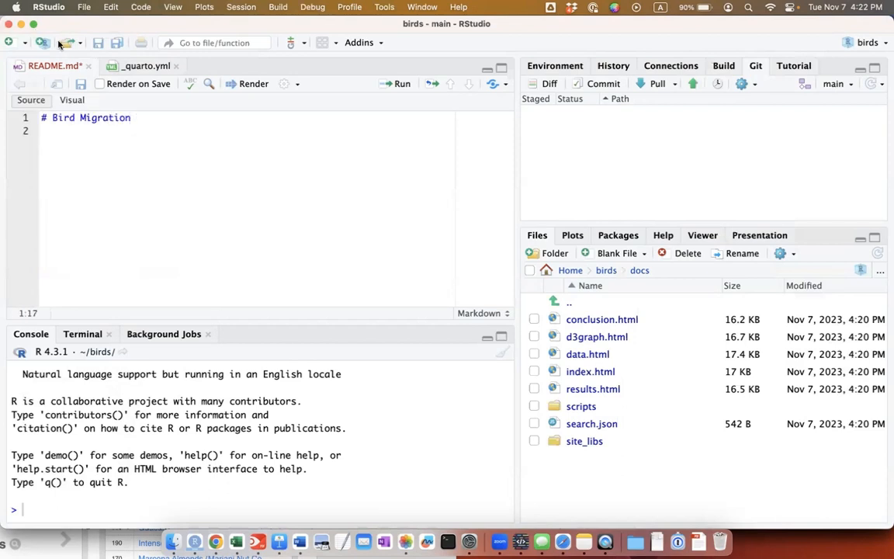
{"action": "left_click", "coordinate": [79, 85]}
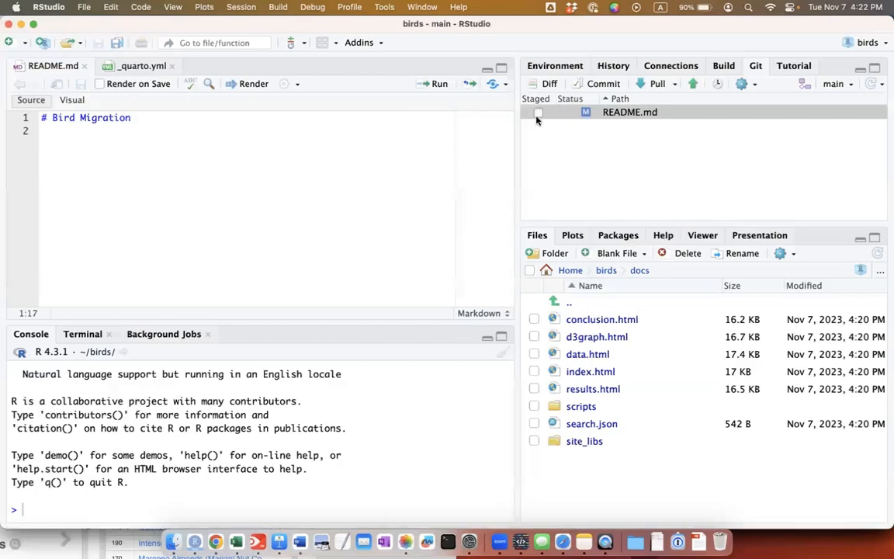
Step: Stage README.md, commit it with the message "update README", and push the commit to GitHub
{"action": "left_click", "coordinate": [538, 113]}
{"action": "left_click", "coordinate": [603, 84]}
{"action": "type", "text": "update README"}
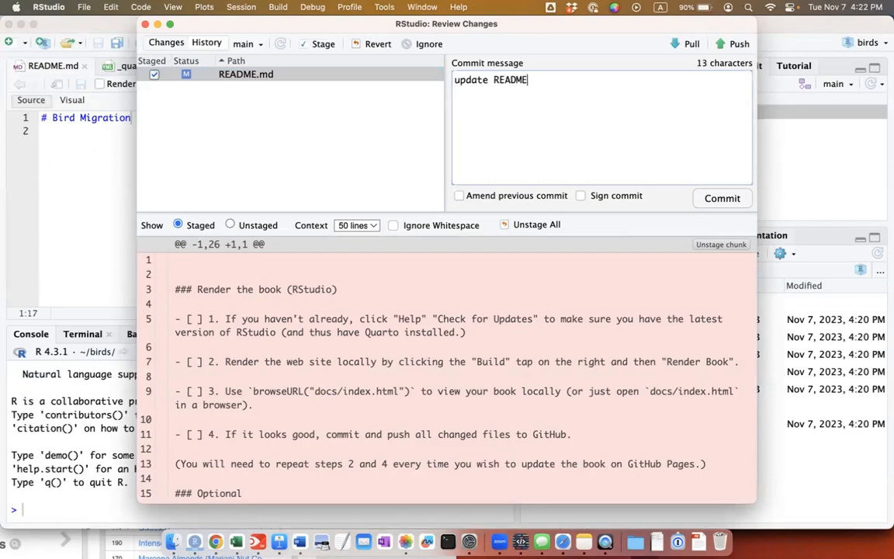
{"action": "left_click", "coordinate": [722, 199]}
{"action": "left_click", "coordinate": [655, 49]}
{"action": "left_click", "coordinate": [733, 45]}
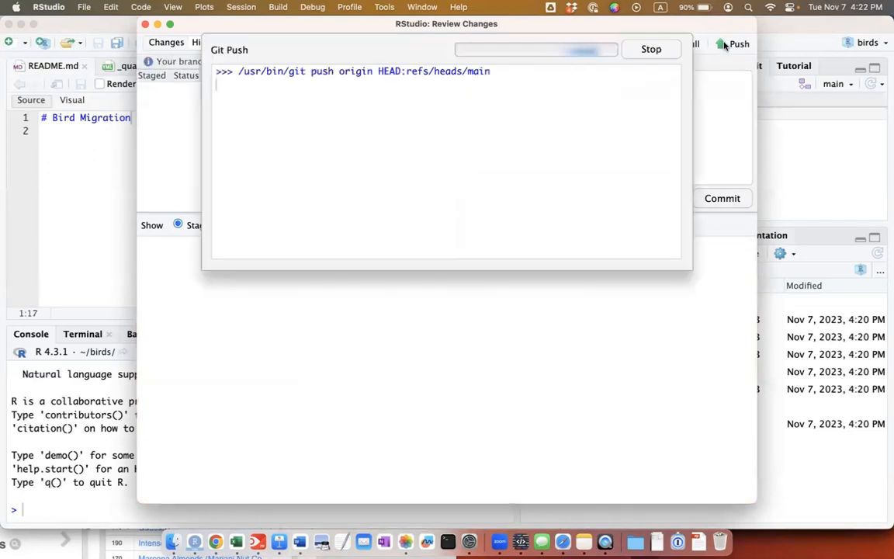
Step: Switch to Chrome and open the published book from the birds repository's jtr13.github.io/birds/ website link
{"action": "left_click", "coordinate": [214, 541]}
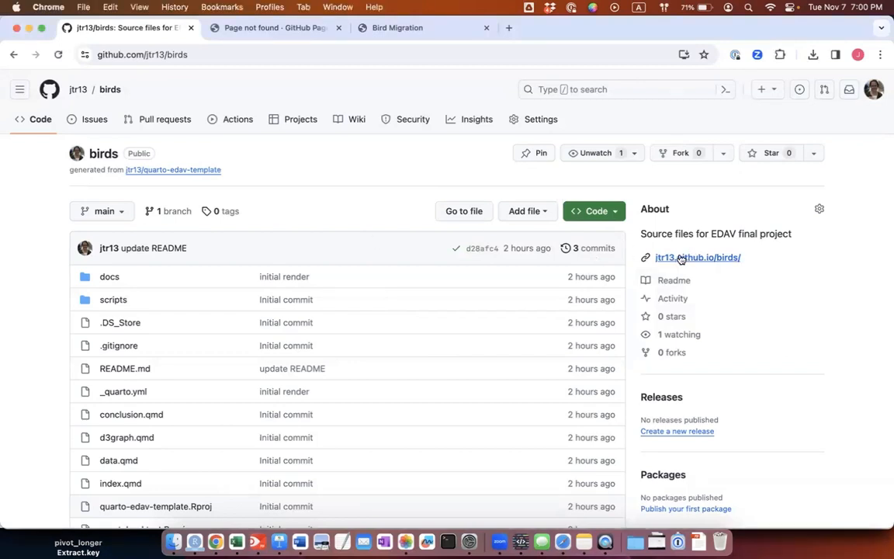
{"action": "left_click", "coordinate": [688, 260]}
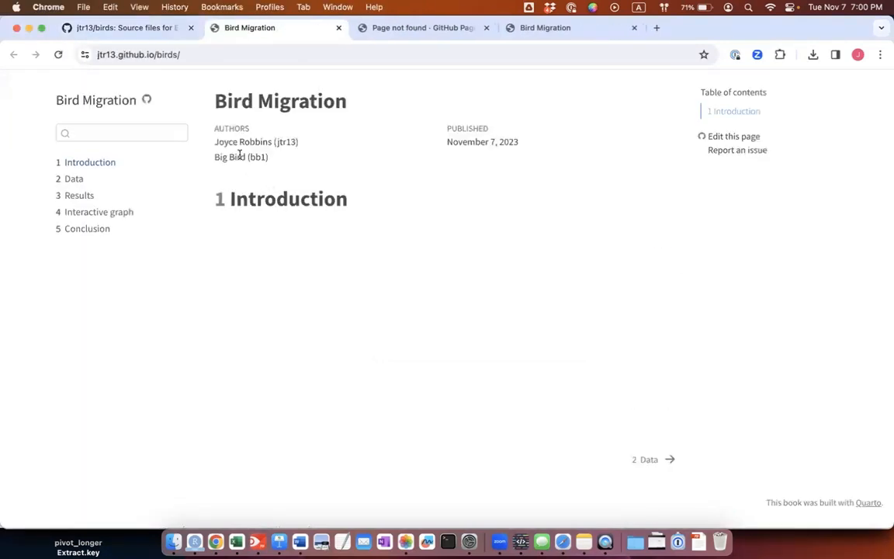